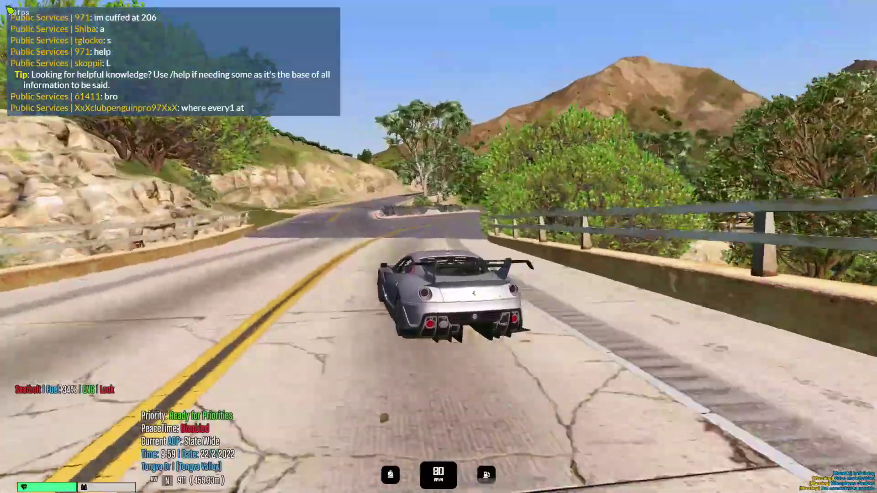
key("a")
key("a")
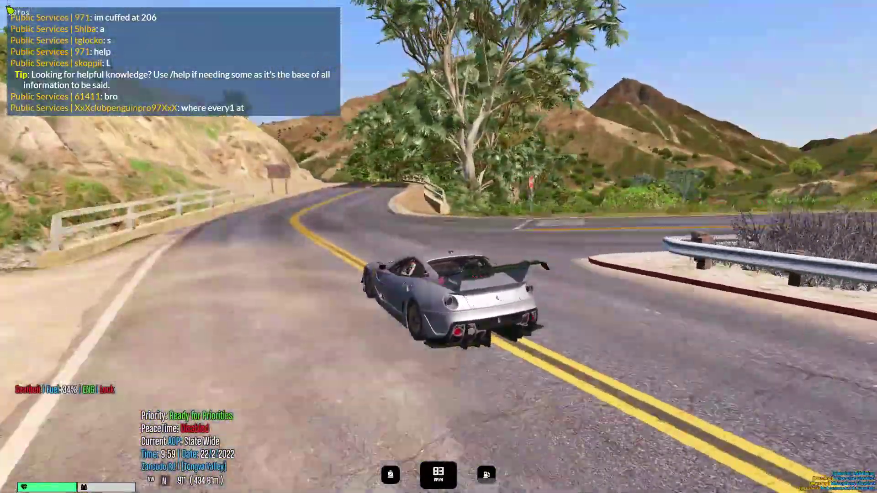
key("w")
key("w")
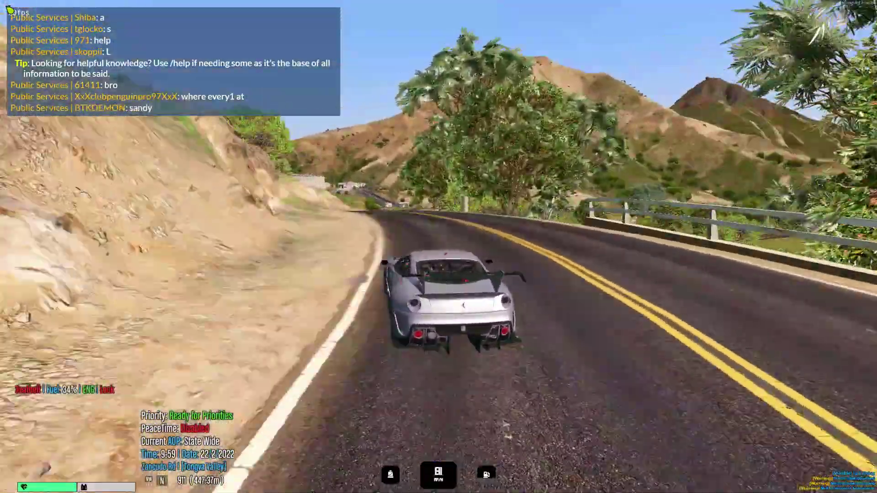
key("w")
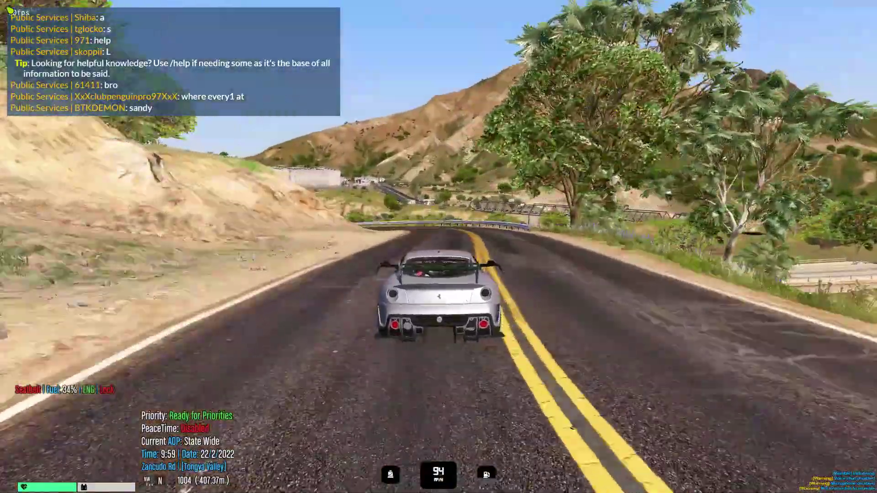
key("s")
key("a")
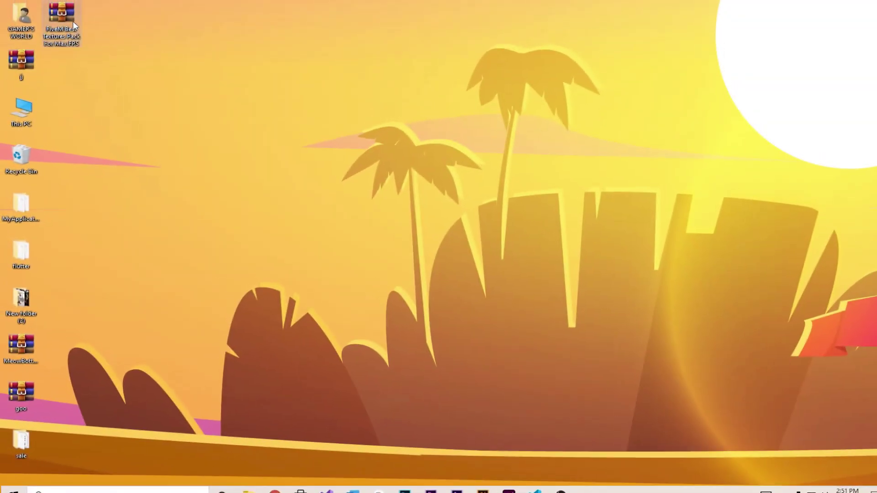
Extract the archive "FiveM Best Textures Pack For Max FPS" onto the desktop and open the extracted folder
left_click_drag(74, 25, 315, 118)
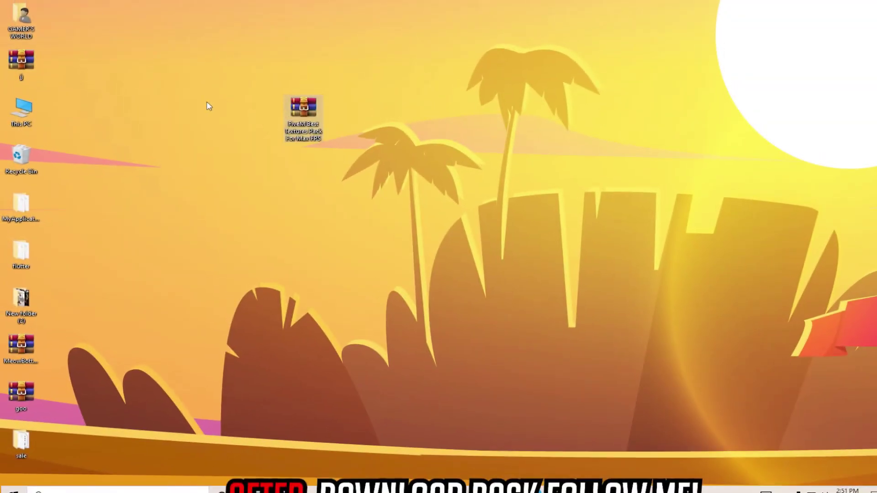
left_click_drag(235, 78, 430, 190)
right_click(309, 111)
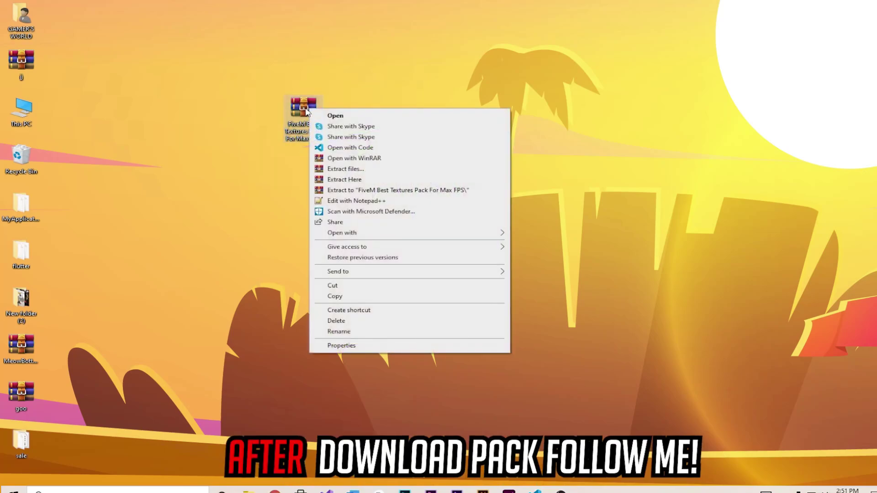
left_click(343, 183)
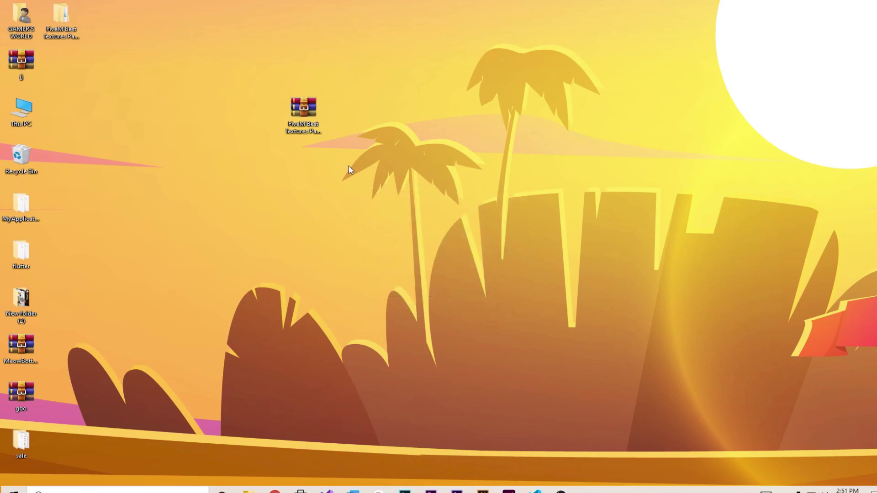
double_click(53, 36)
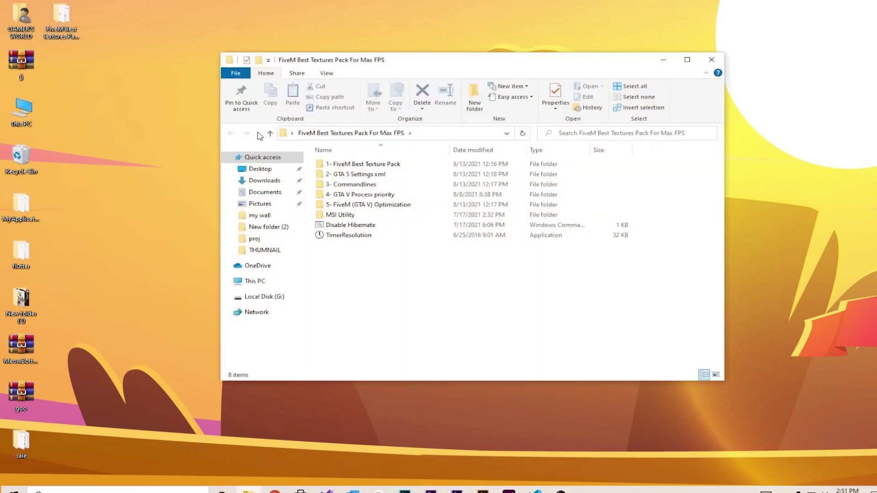
Maximize the texture pack folder window and display its contents as extra large icons
double_click(340, 62)
left_click(108, 14)
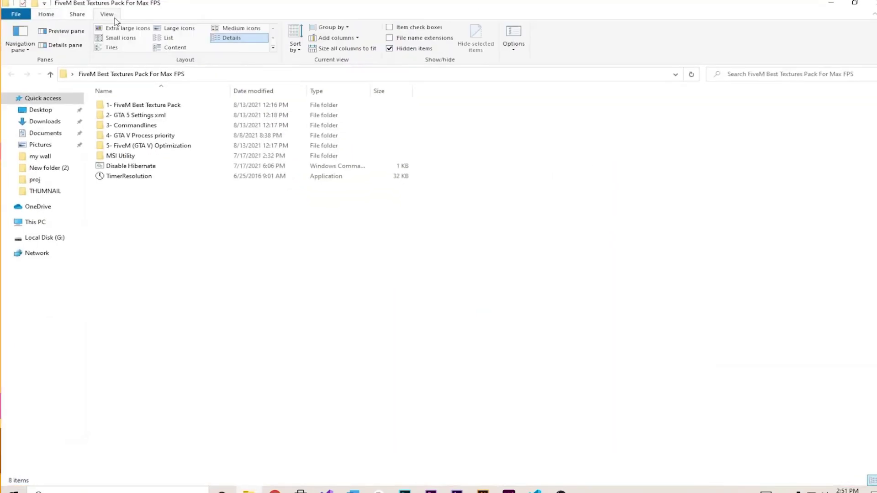
left_click(123, 28)
left_click_drag(847, 386, 198, 113)
left_click_drag(843, 360, 234, 162)
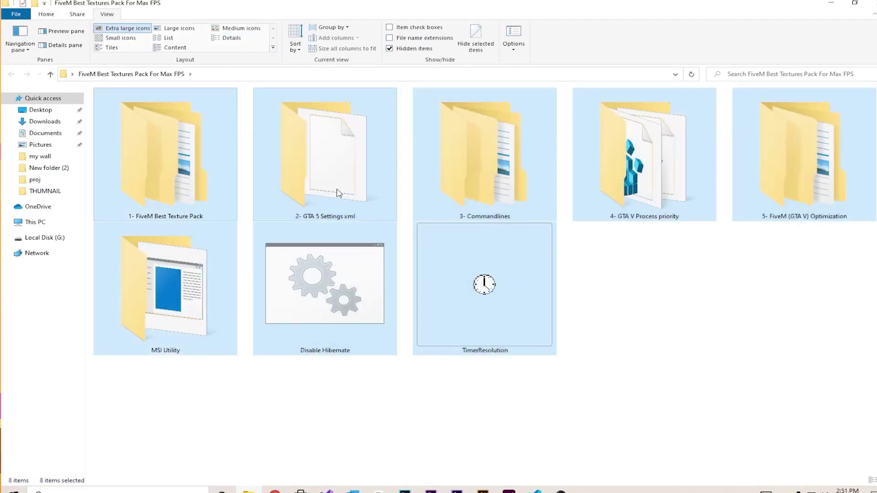
left_click(647, 332)
Copy the citizen folder from the "1- FiveM Best Texture Pack" folder
double_click(172, 183)
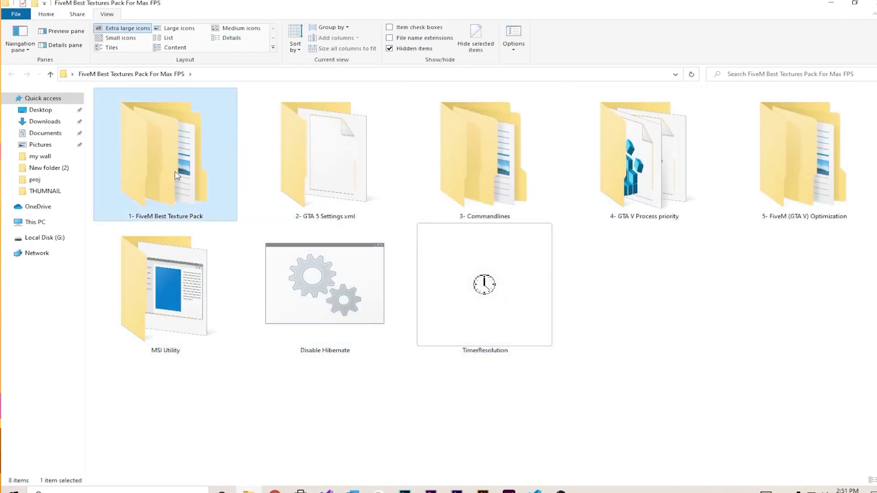
left_click(109, 107)
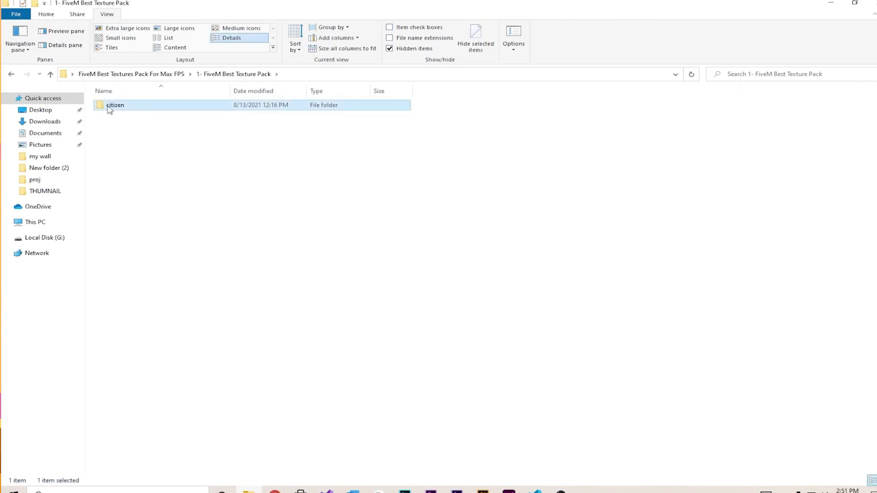
right_click(140, 110)
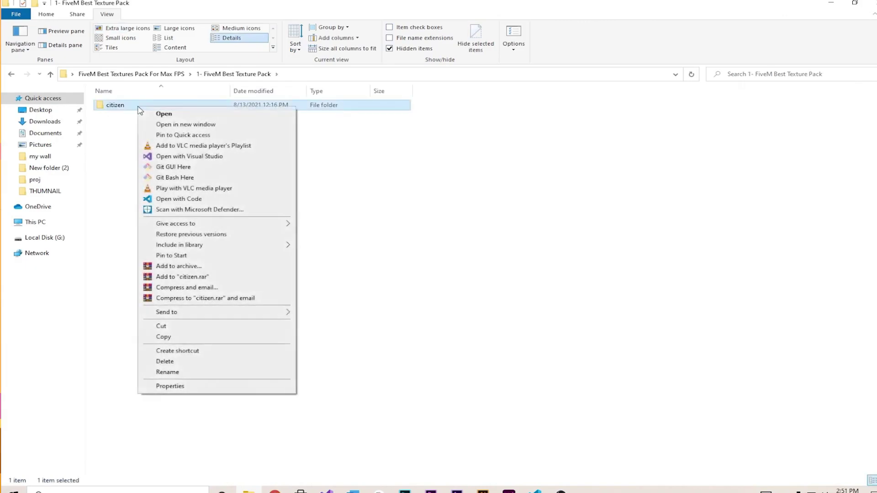
left_click(159, 336)
Search Windows for FiveM and follow its shortcut's file location to the FiveM installation folder in AppData\Local
left_click(161, 490)
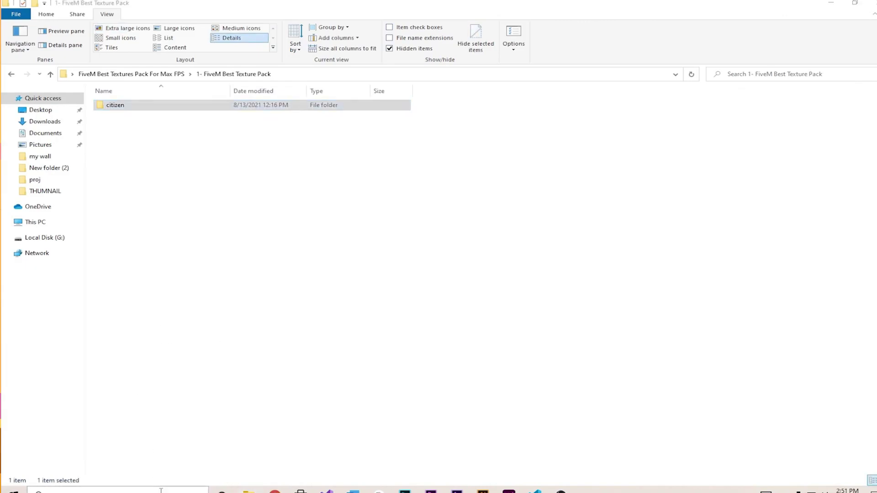
type("fi")
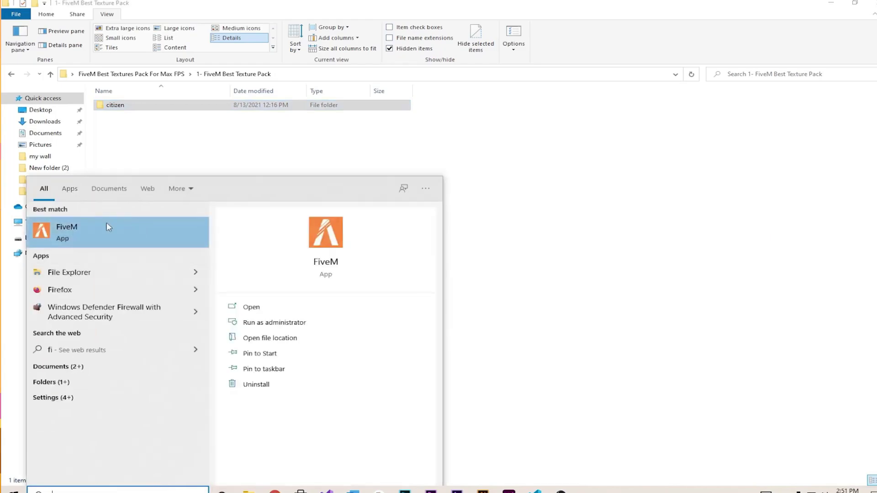
right_click(98, 246)
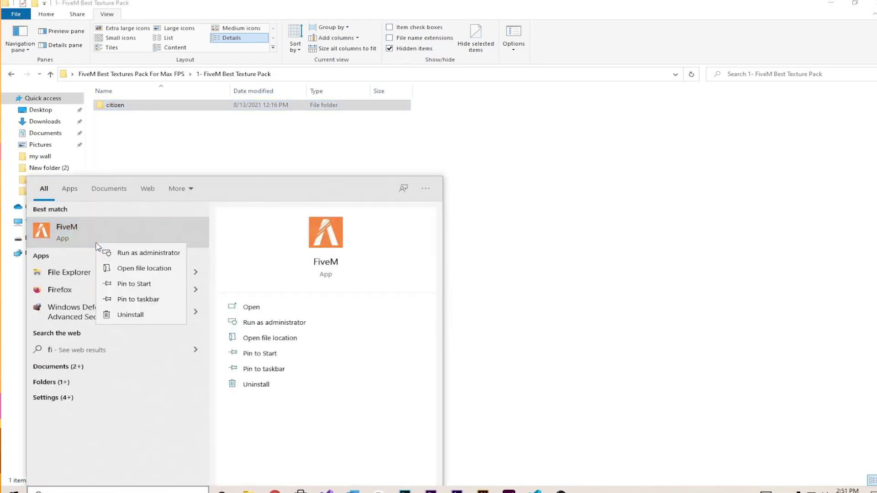
left_click(140, 274)
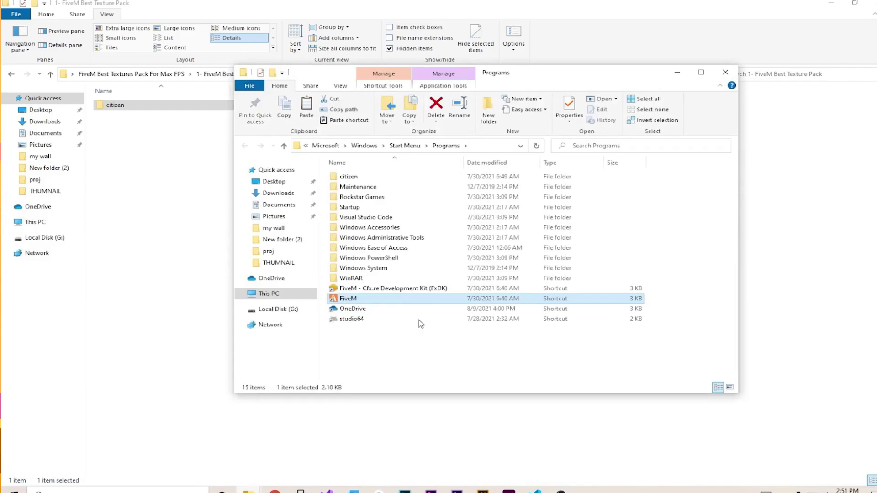
left_click(402, 290)
right_click(400, 292)
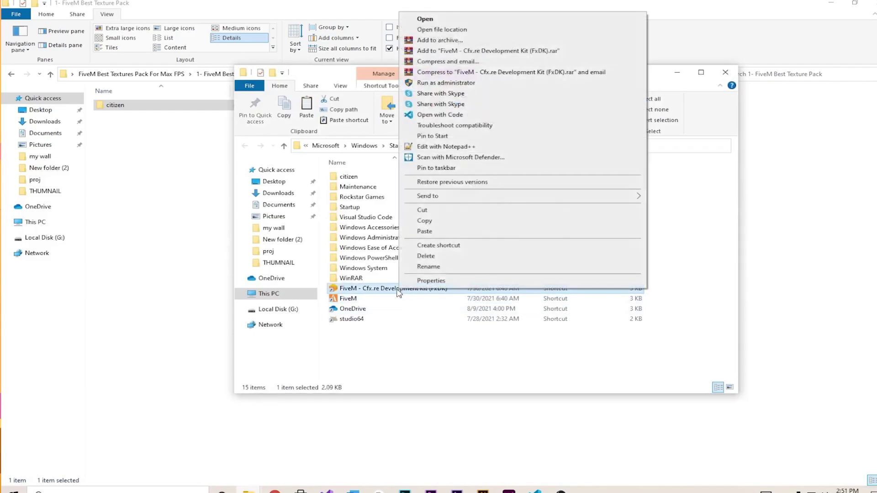
left_click(422, 30)
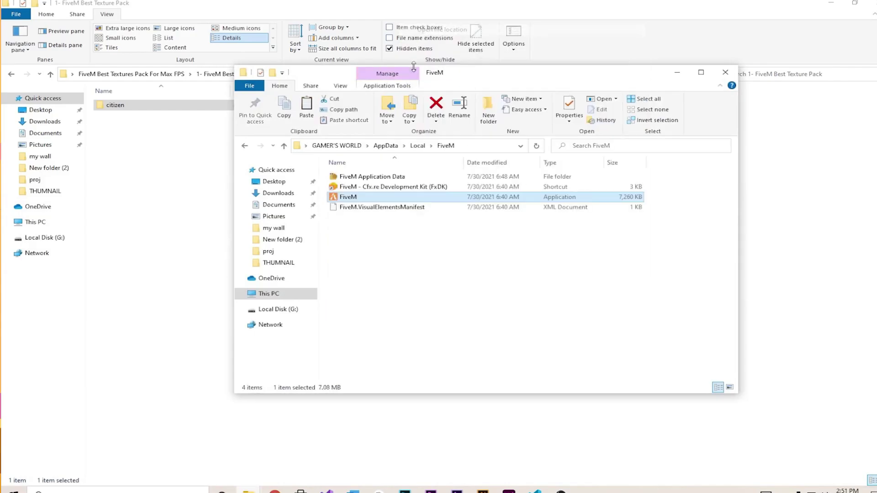
Paste the citizen folder into FiveM Application Data, opened in a new window, replacing the files in the destination
left_click(362, 178)
right_click(379, 178)
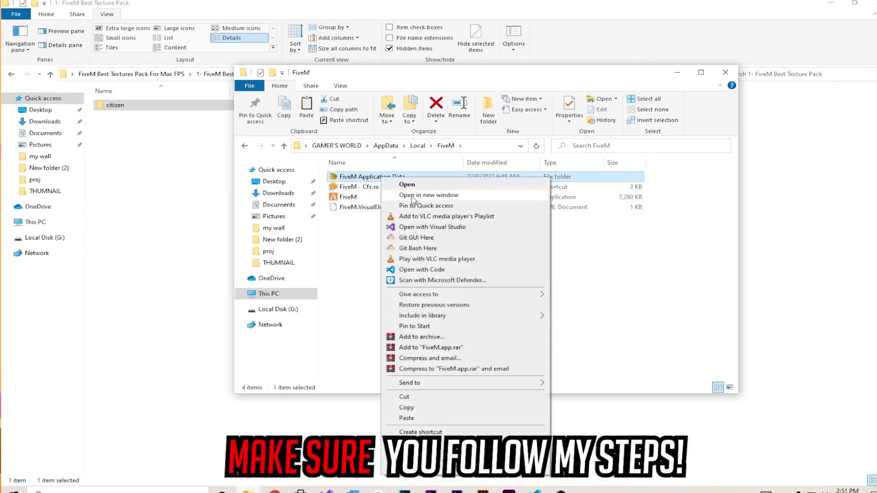
left_click(429, 195)
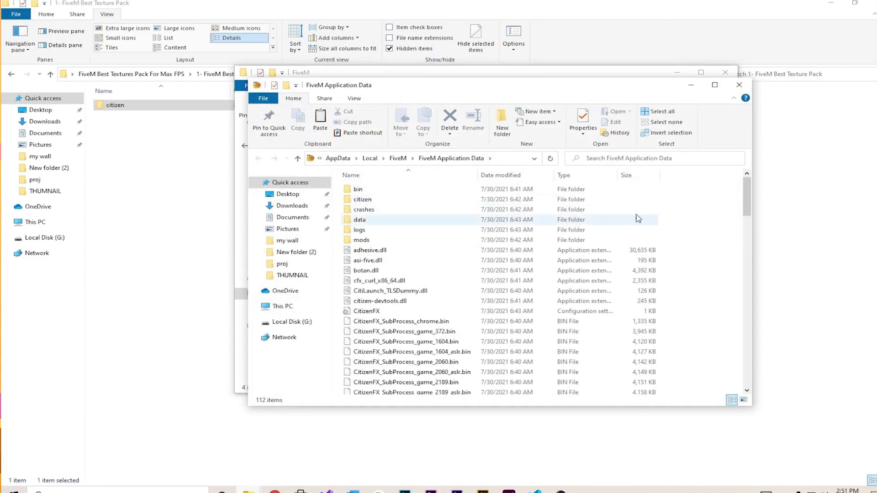
left_click(382, 200)
right_click(707, 228)
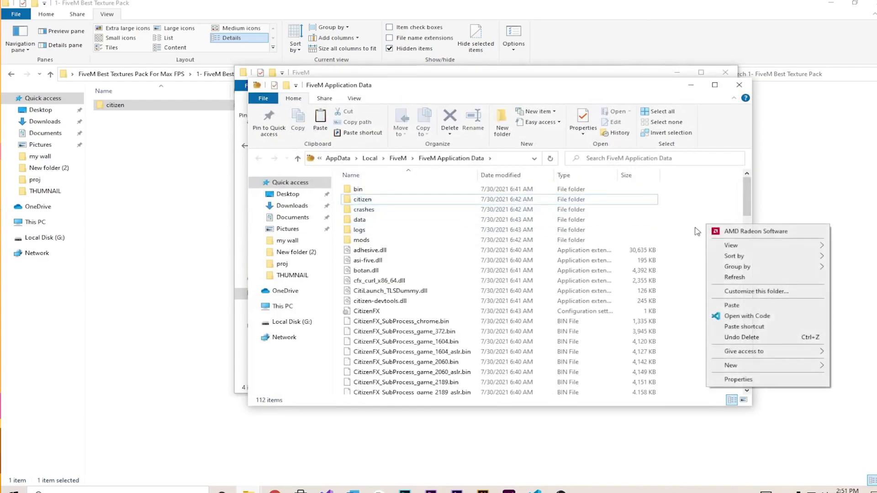
left_click(723, 305)
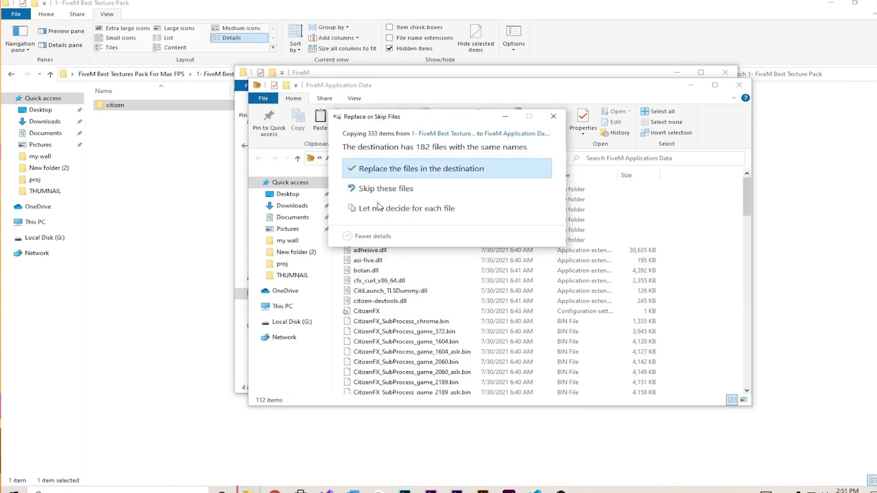
left_click(388, 168)
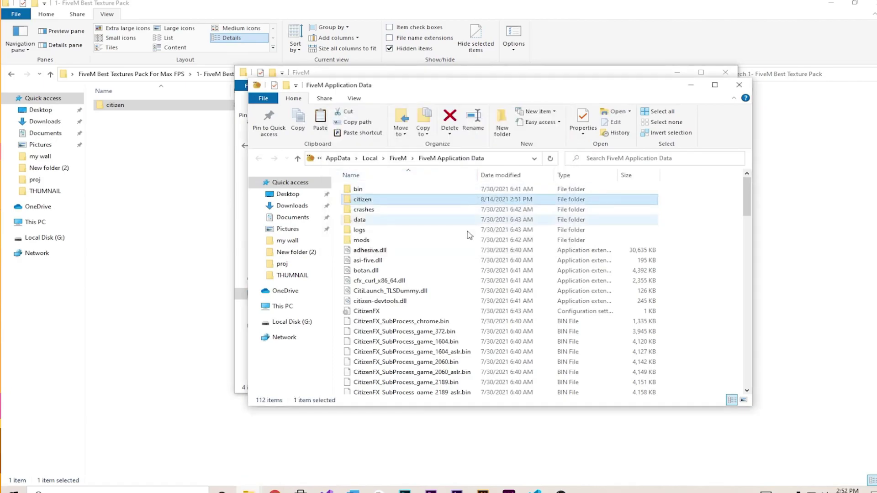
Close both FiveM folder windows and return to the main folder of the texture pack
left_click(741, 83)
left_click(726, 72)
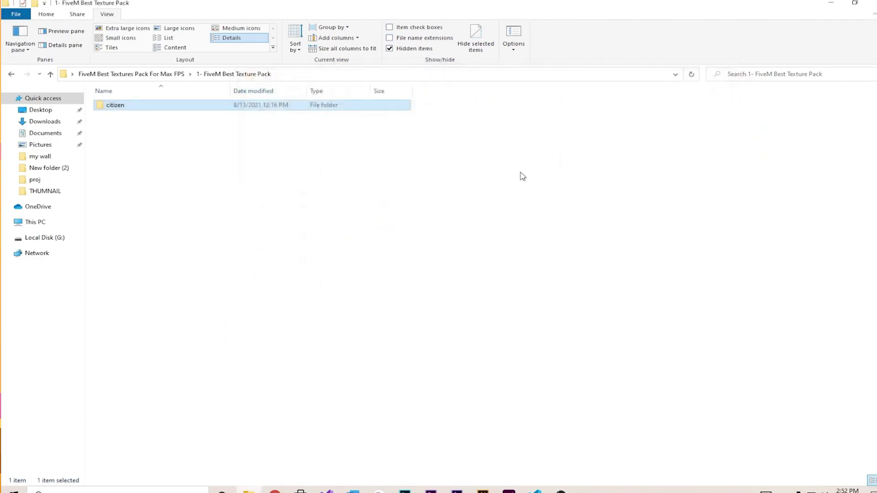
left_click(483, 195)
key("alt+Left")
left_click(619, 275)
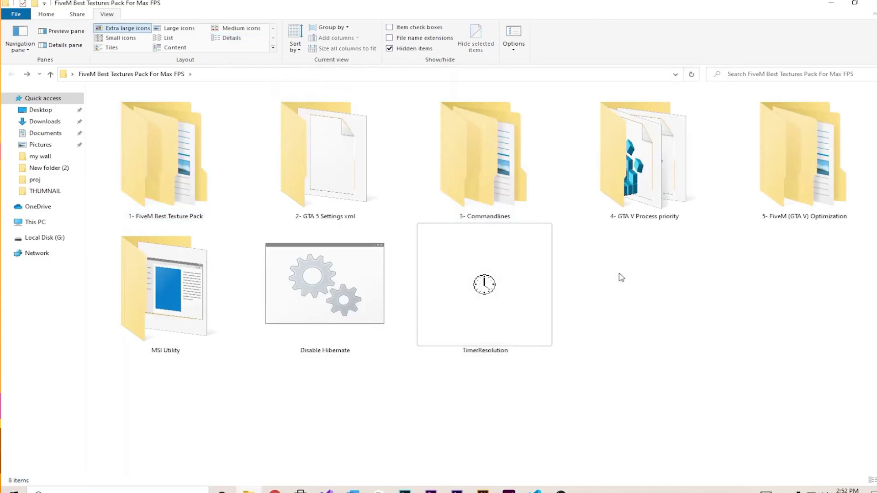
Open gta5_settings from the "2- GTA 5 Settings xml" folder for editing in WordPad
double_click(342, 192)
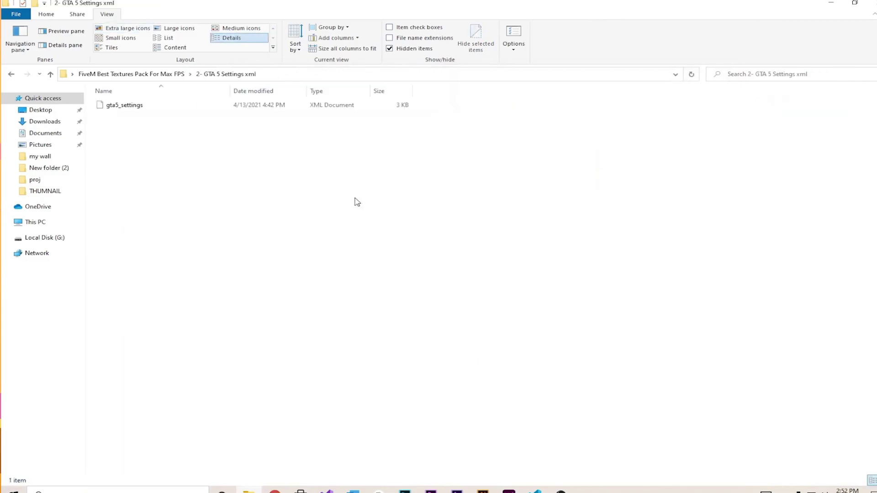
right_click(182, 112)
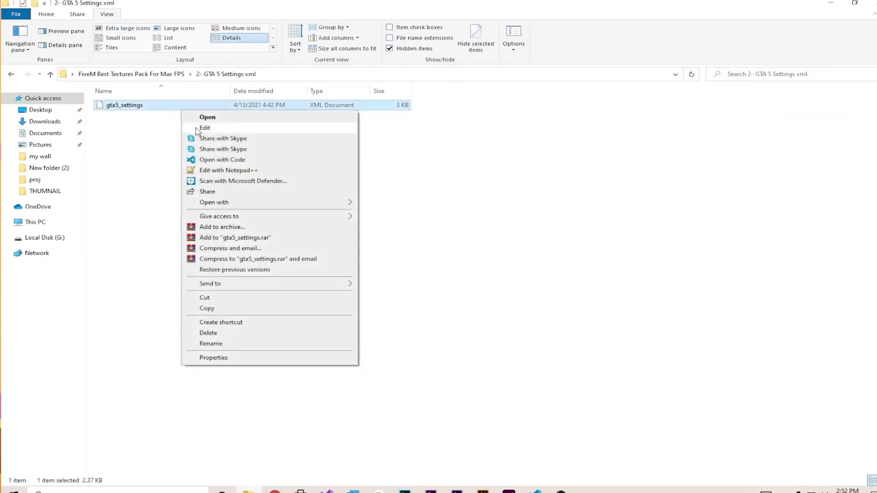
left_click(198, 128)
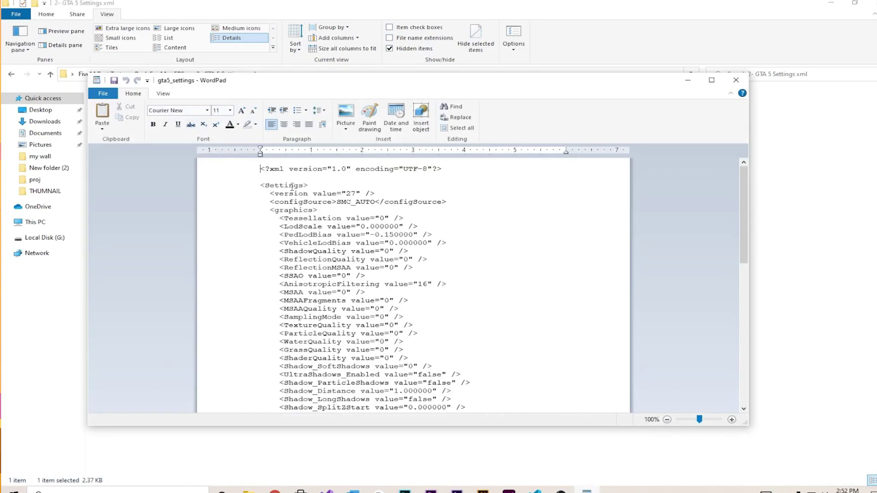
Copy the whole Settings block of gta5_settings, from the opening to the closing Settings tag
scroll(346, 219, "down", 18)
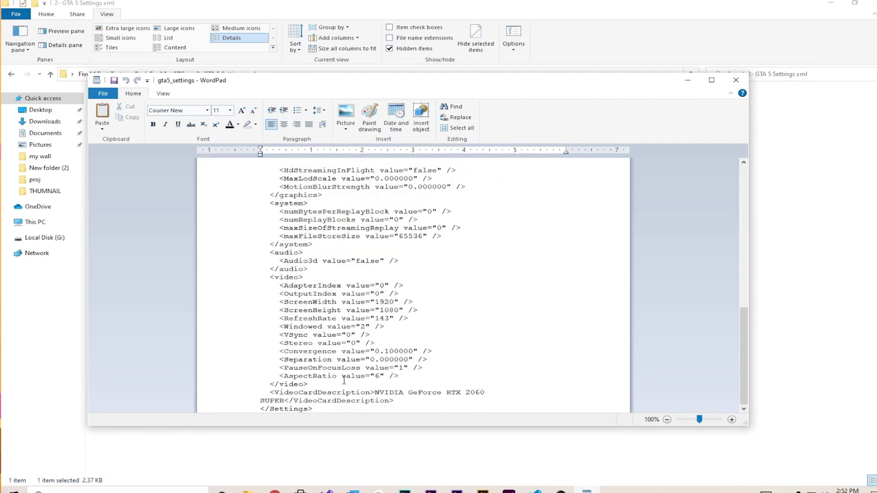
left_click_drag(333, 385, 263, 194)
left_click(322, 383)
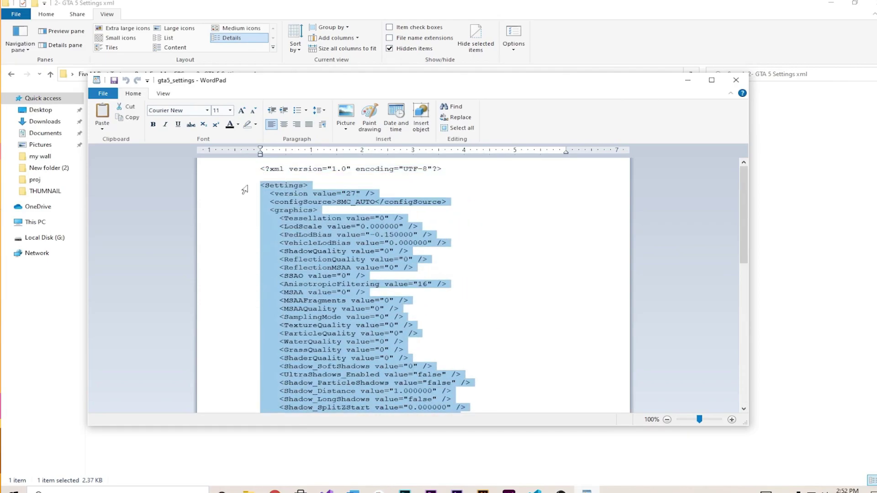
right_click(281, 197)
left_click(287, 210)
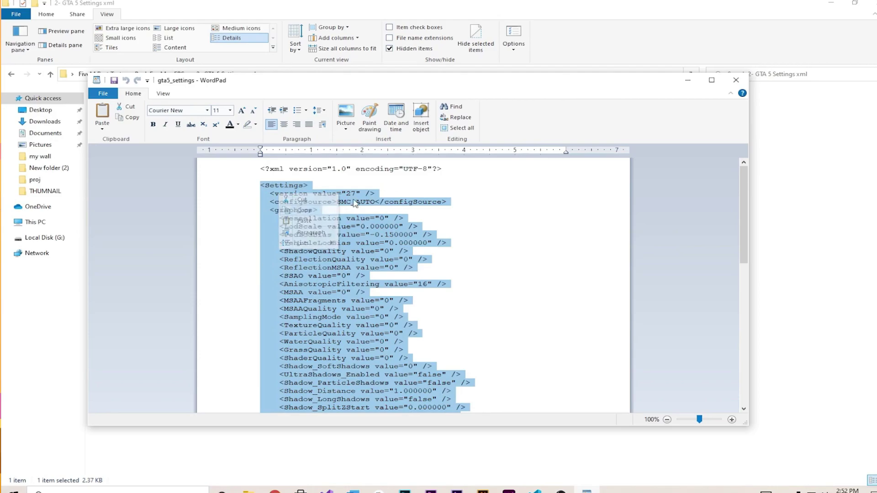
Minimize the WordPad and pack folder windows, and open the user's home folder from the desktop in a maximized window
left_click(687, 80)
left_click(512, 232)
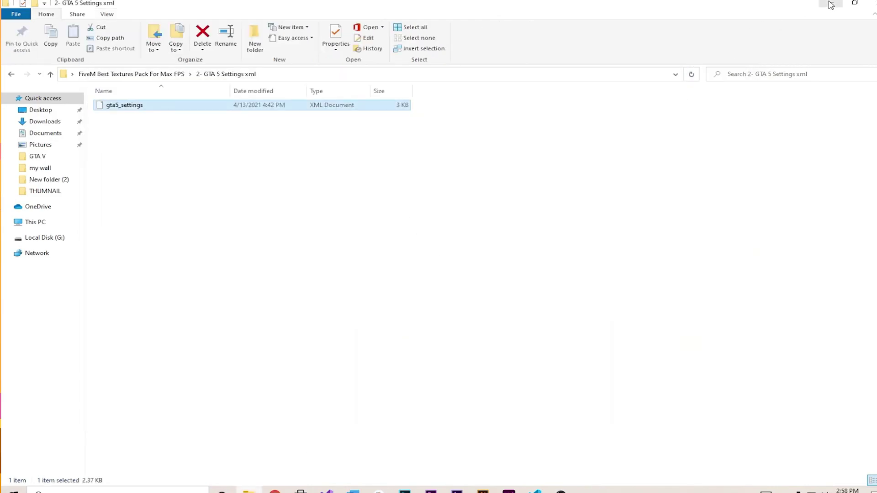
left_click(831, 4)
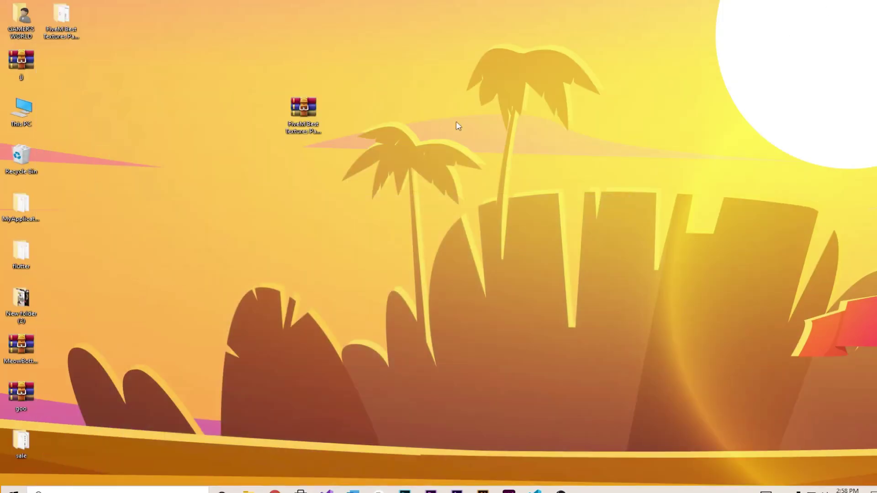
double_click(18, 21)
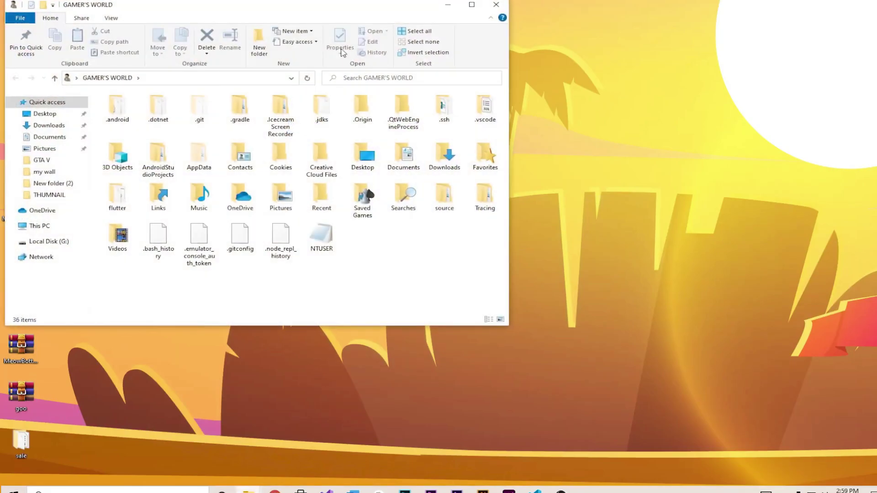
left_click(472, 6)
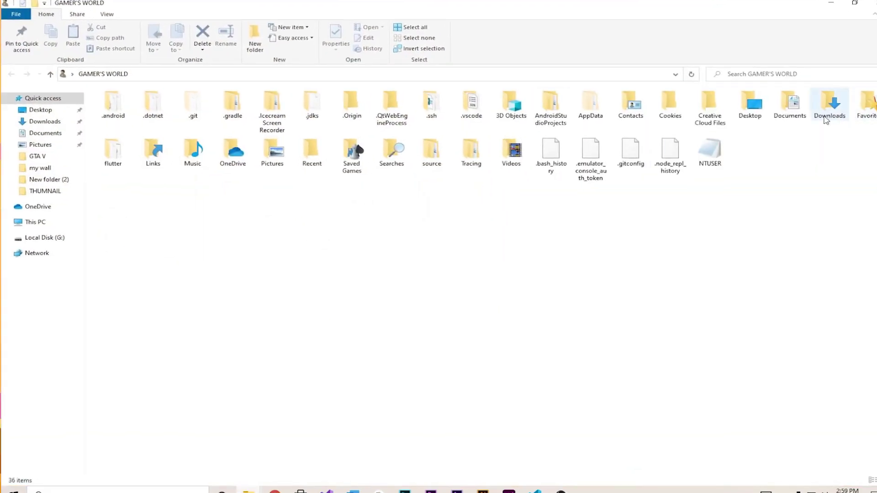
Open the Settings XML file from the Rockstar Games > GTA V folder in Documents for editing in WordPad
left_click(804, 119)
double_click(804, 119)
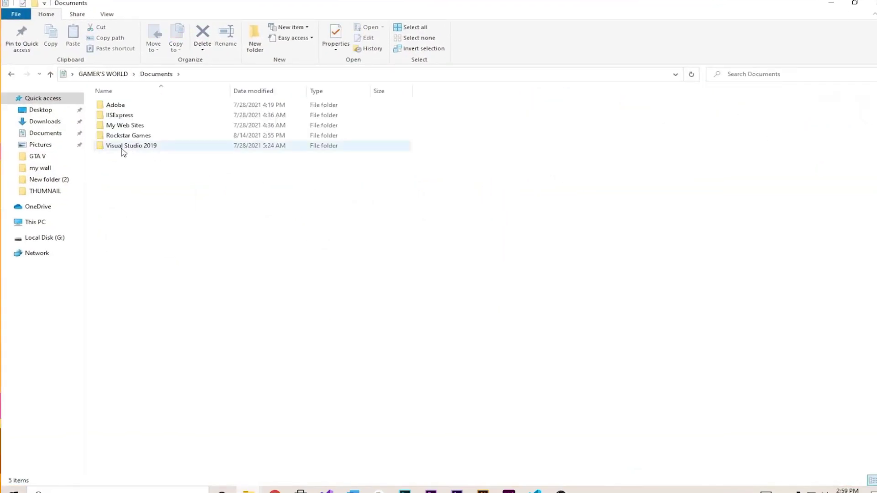
left_click(122, 137)
double_click(123, 138)
left_click(110, 105)
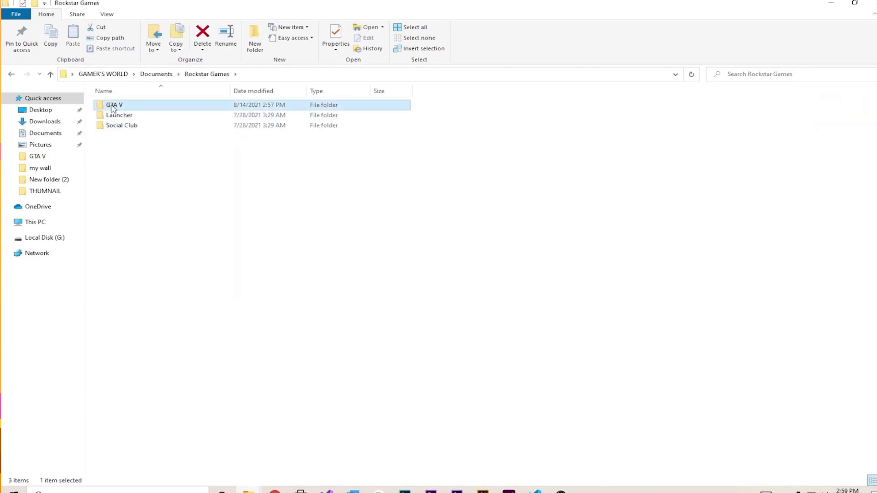
double_click(114, 106)
left_click(123, 148)
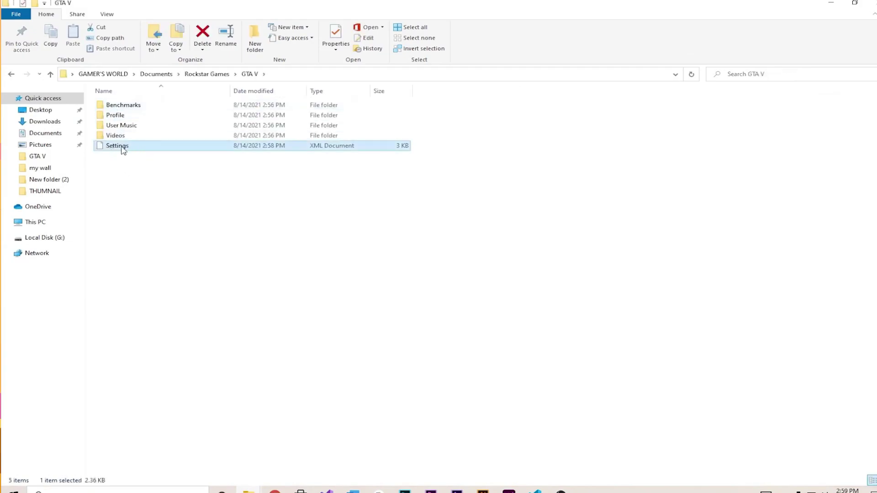
right_click(124, 147)
left_click(141, 166)
Replace the content of Settings through the closing video tag with the copied settings block
left_click_drag(284, 213, 431, 488)
left_click_drag(419, 453, 397, 401)
key("ctrl+c")
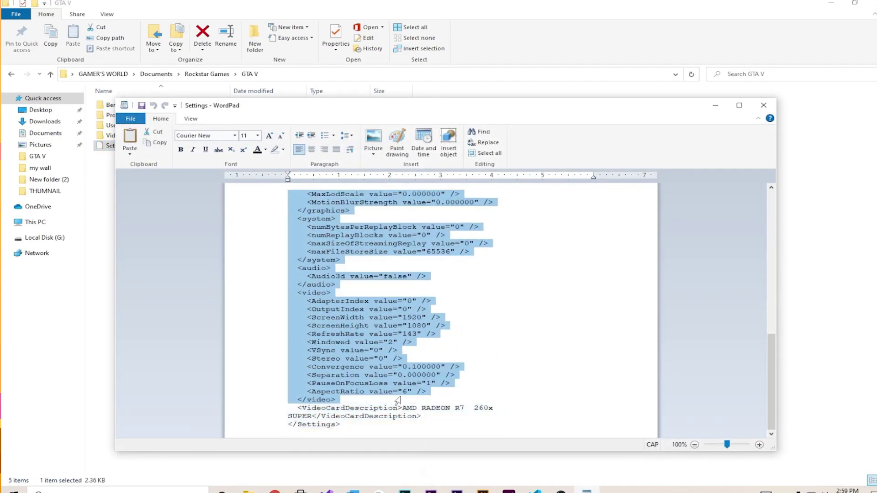
right_click(351, 385)
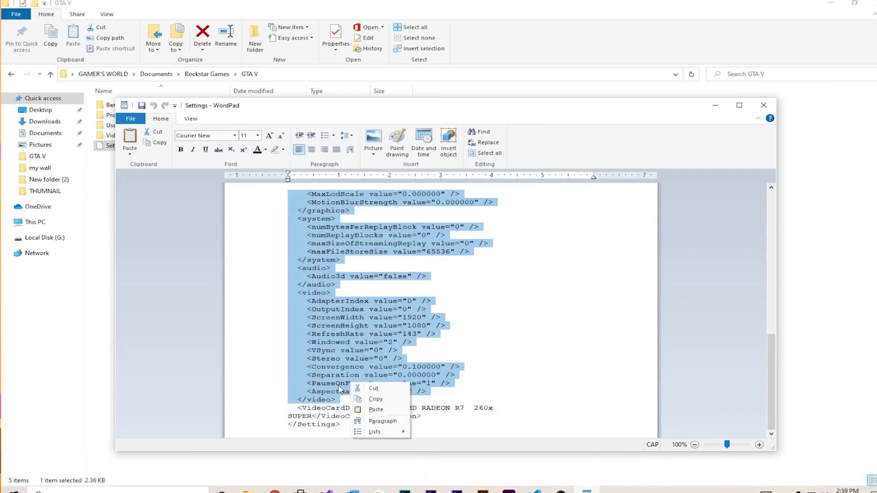
left_click(376, 410)
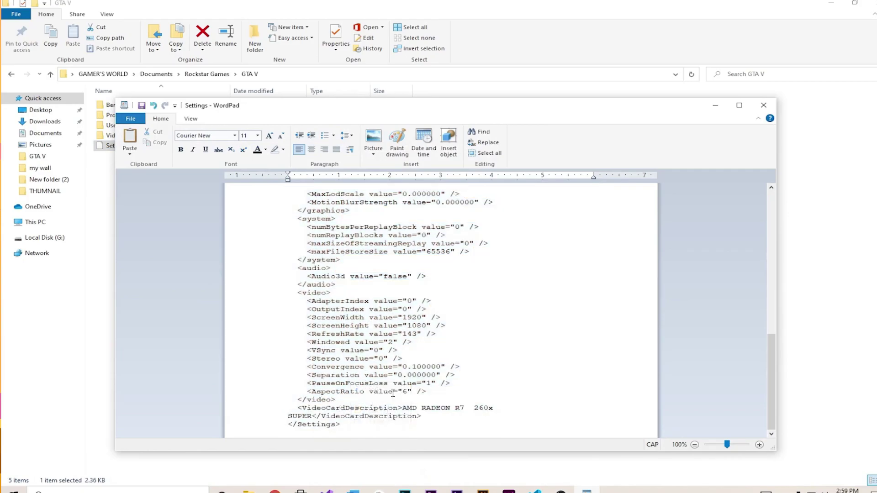
Save the Settings file in text-only format and close both WordPad and the GTA V folder window
key("ctrl+s")
left_click(484, 310)
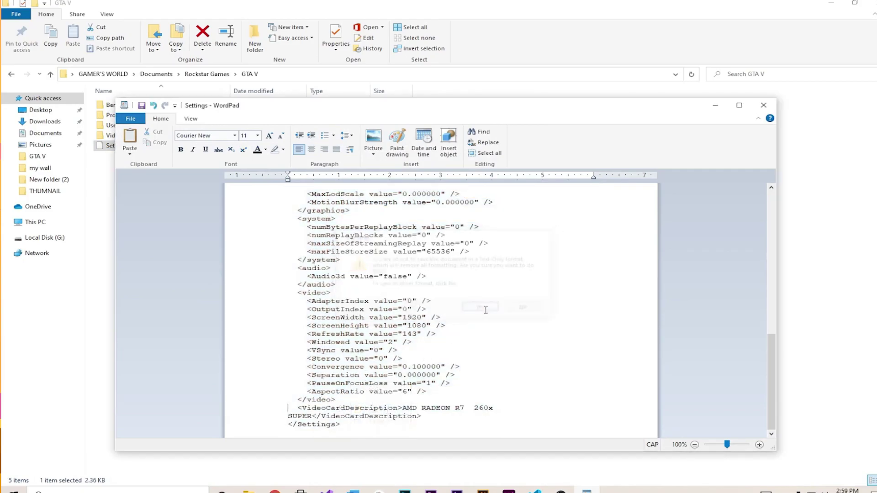
right_click(485, 312)
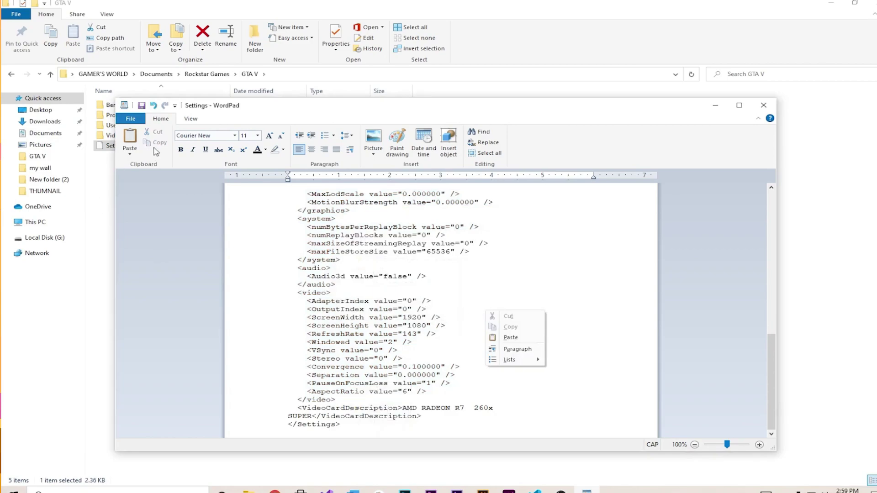
left_click(141, 105)
left_click(482, 308)
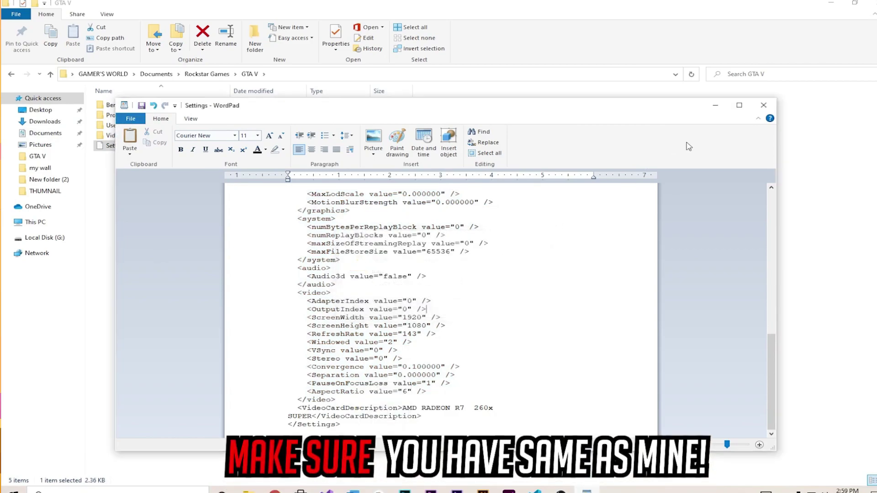
left_click(772, 106)
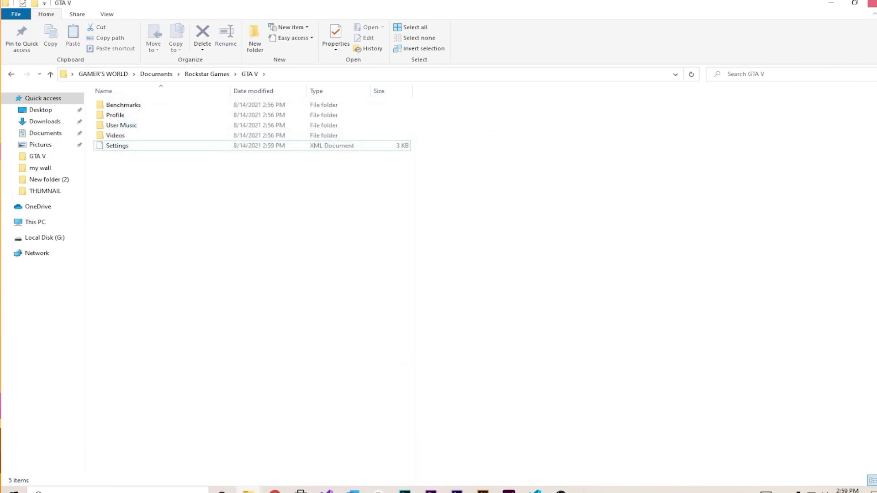
left_click(870, 4)
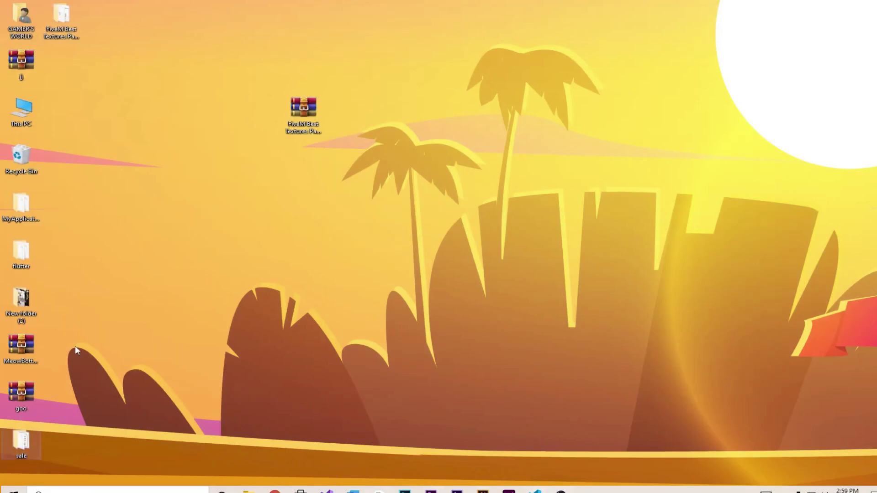
Copy the commandline text file from the "1- Recommended" folder inside the texture pack's "3- Commandlines" folder
double_click(62, 16)
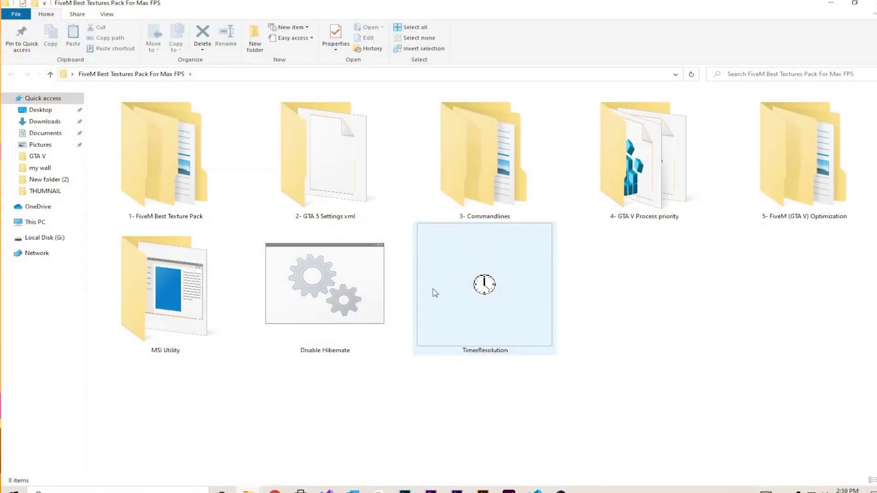
double_click(464, 187)
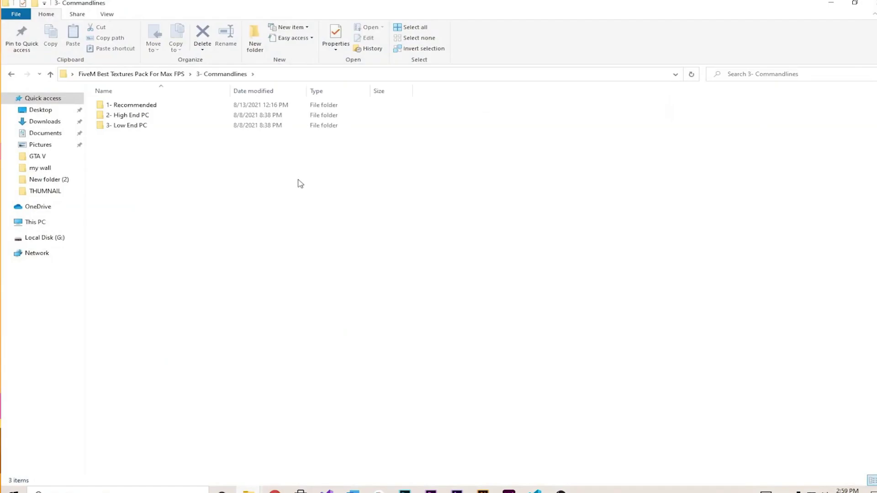
double_click(119, 105)
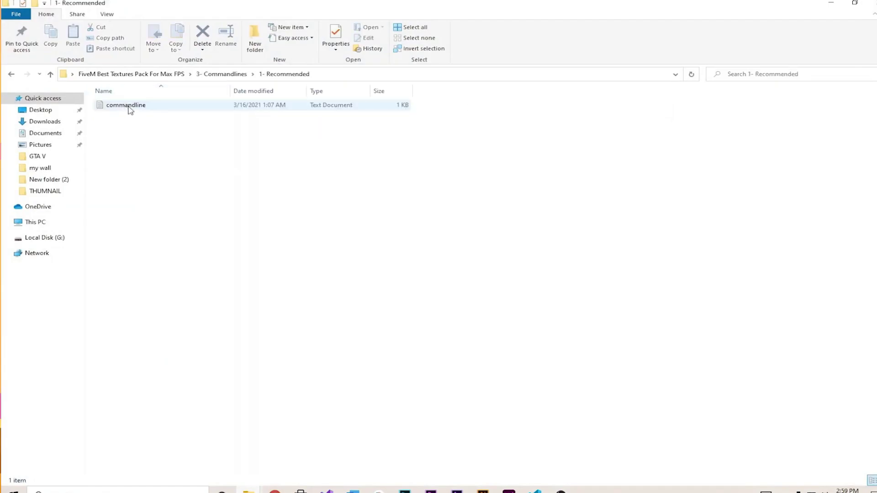
left_click(161, 111)
right_click(138, 106)
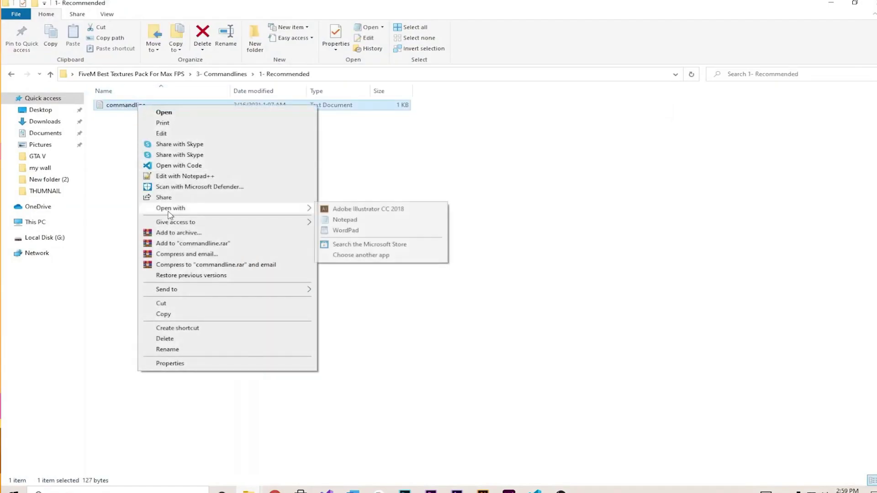
left_click(191, 320)
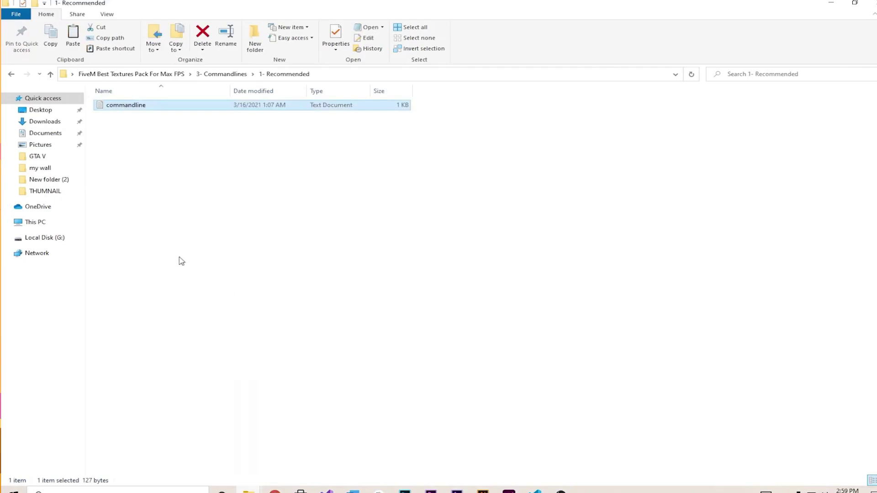
Open the GTAV game installation folder inside gta v on the games (D:) drive in a separate maximized window
double_click(222, 6)
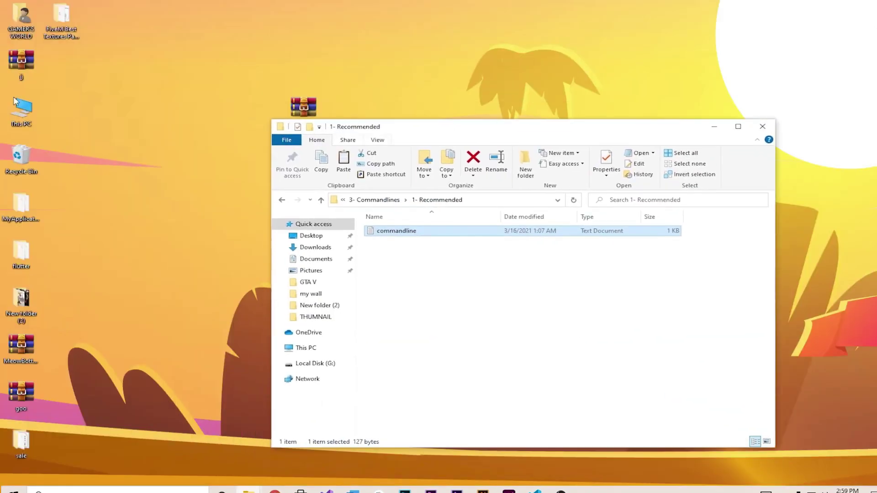
double_click(25, 112)
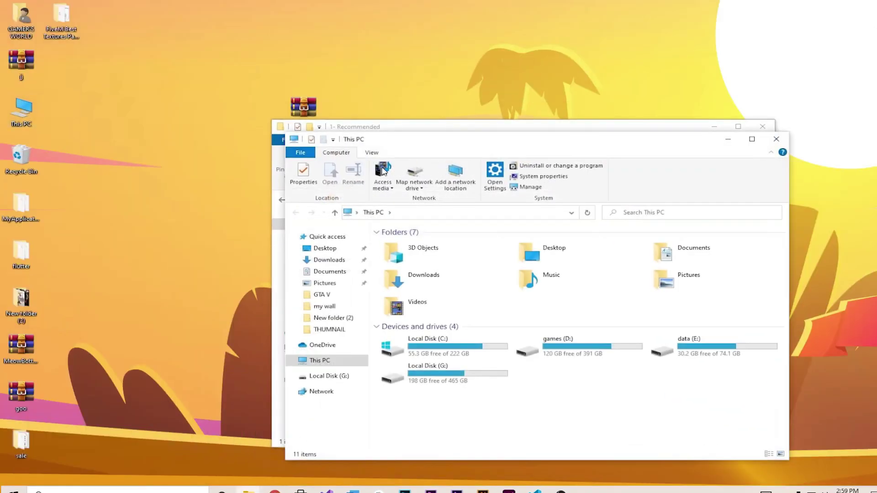
double_click(425, 144)
double_click(292, 181)
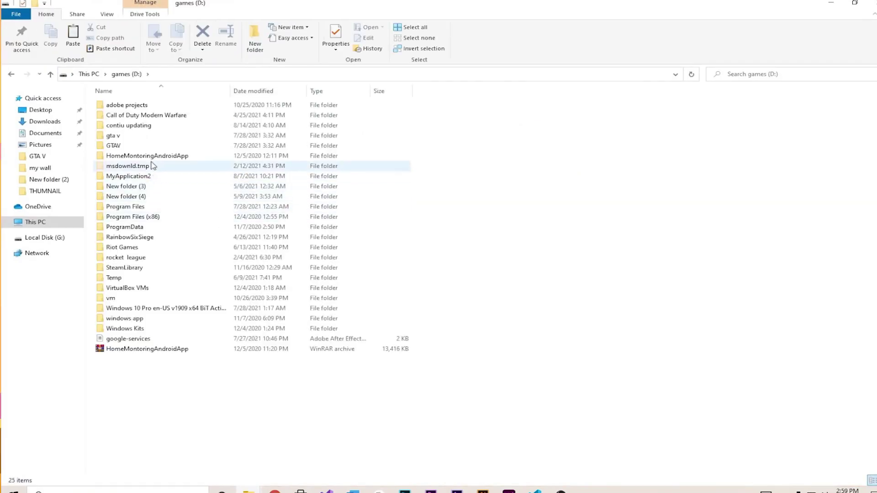
double_click(137, 147)
key("BackSpace")
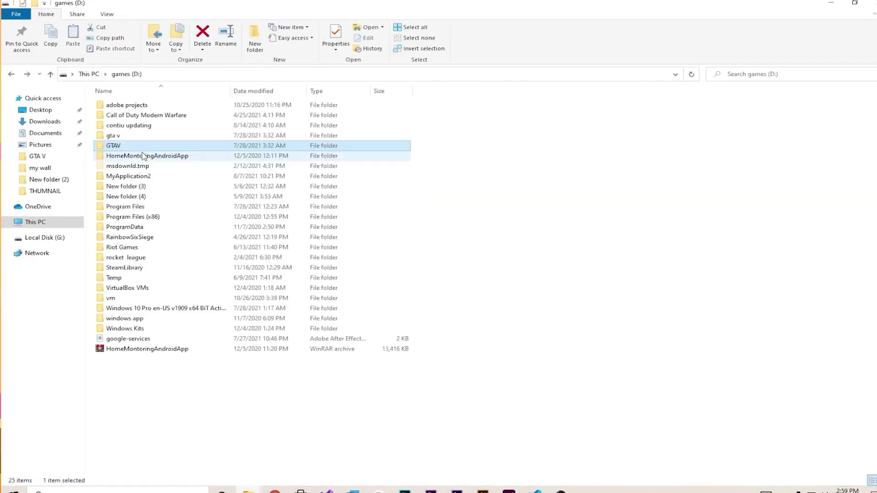
double_click(128, 135)
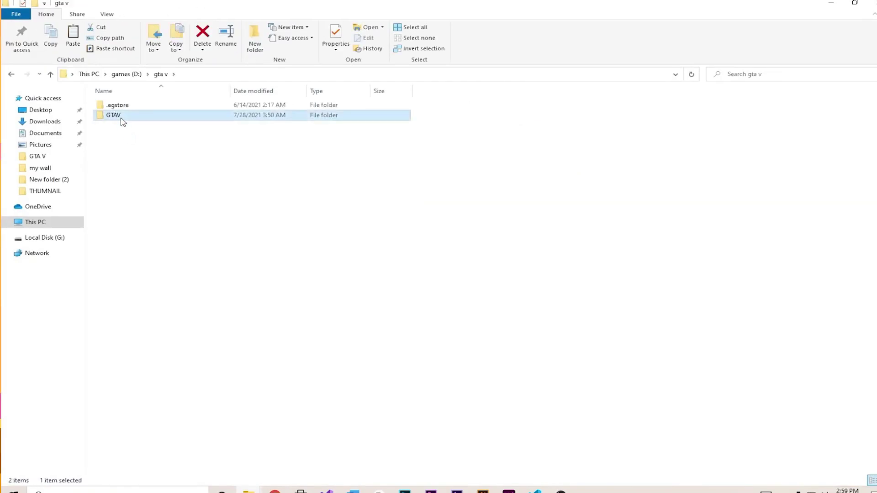
double_click(121, 117)
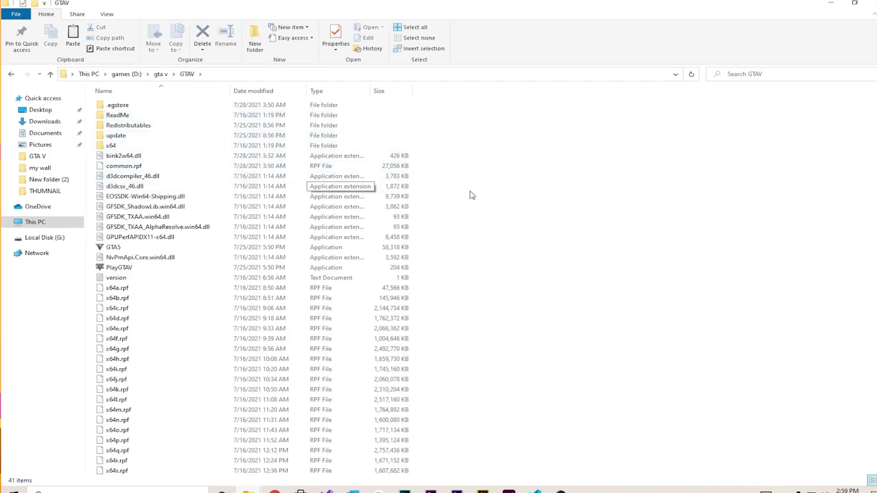
key("x")
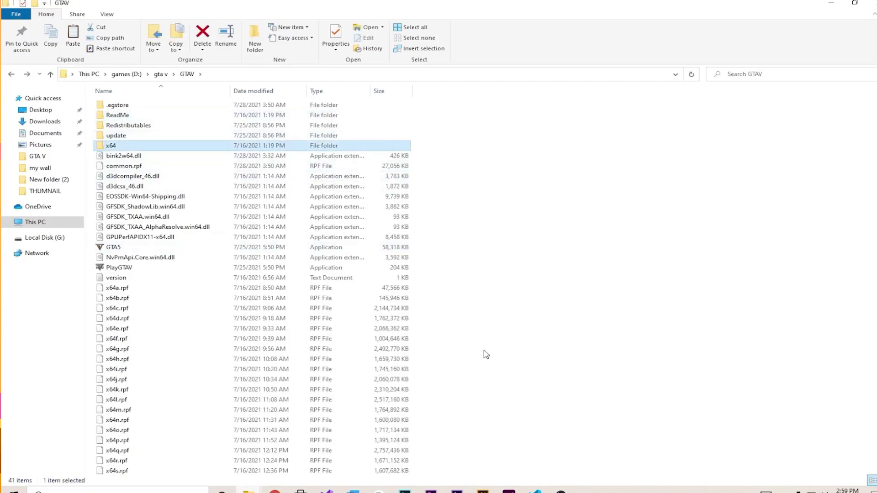
left_click(561, 490)
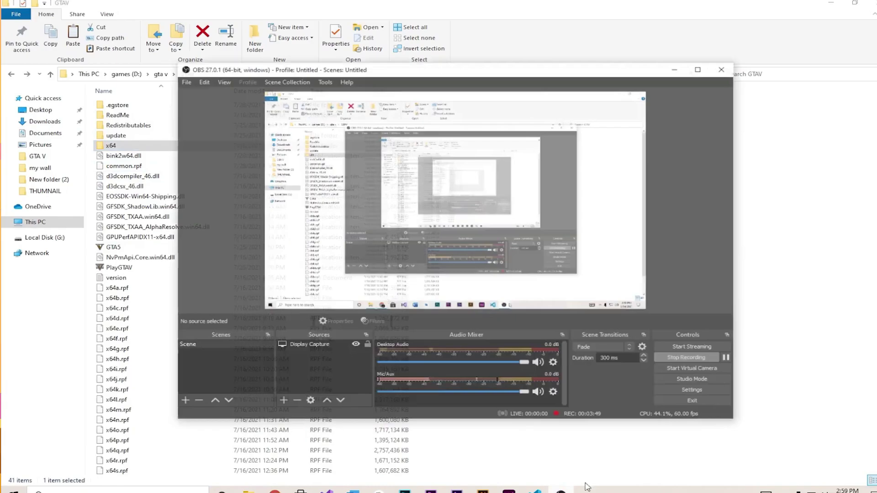
left_click(785, 353)
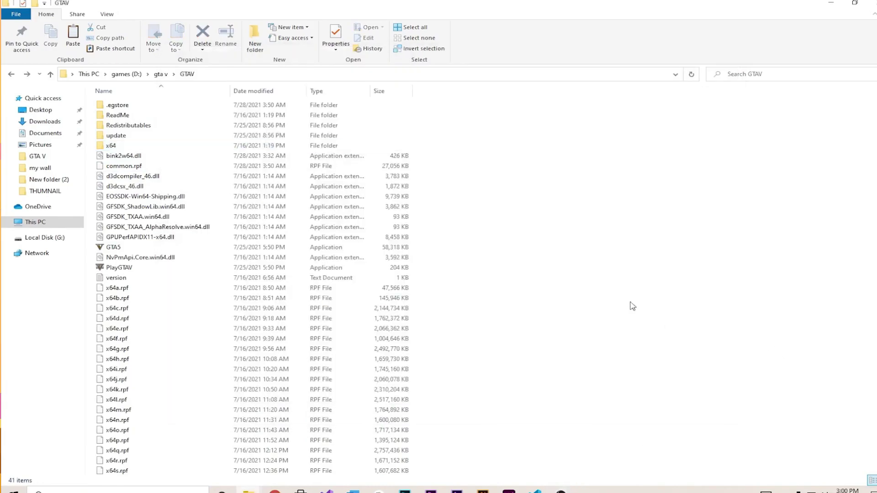
Paste the commandline file into the GTAV game folder
right_click(590, 266)
left_click(614, 343)
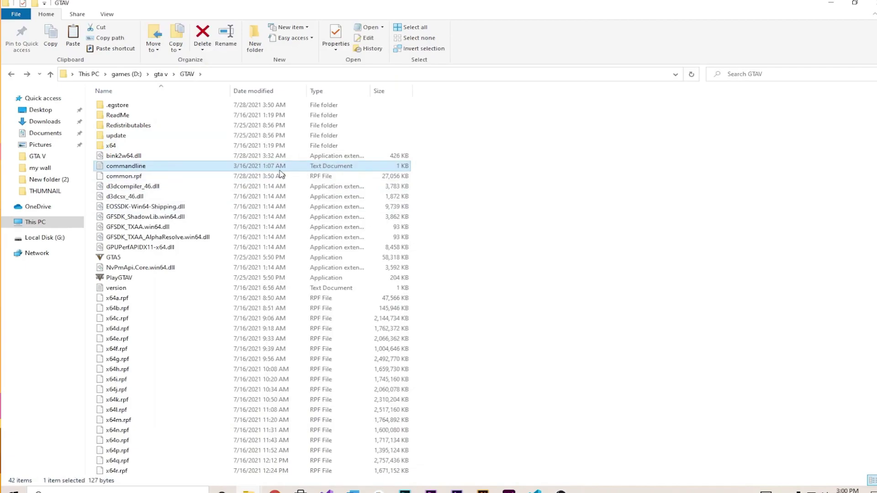
left_click(534, 237)
Return to the pack's "3- Commandlines" folder and check the contents of "2- High End PC" and "3- Low End PC"
key("alt+Tab")
key("alt+Left")
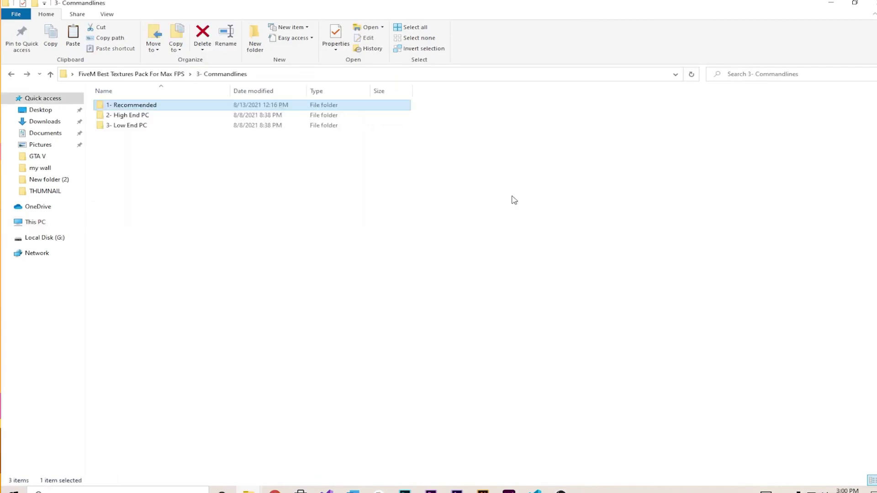
key("alt+Left")
key("alt+Right")
left_click(411, 217)
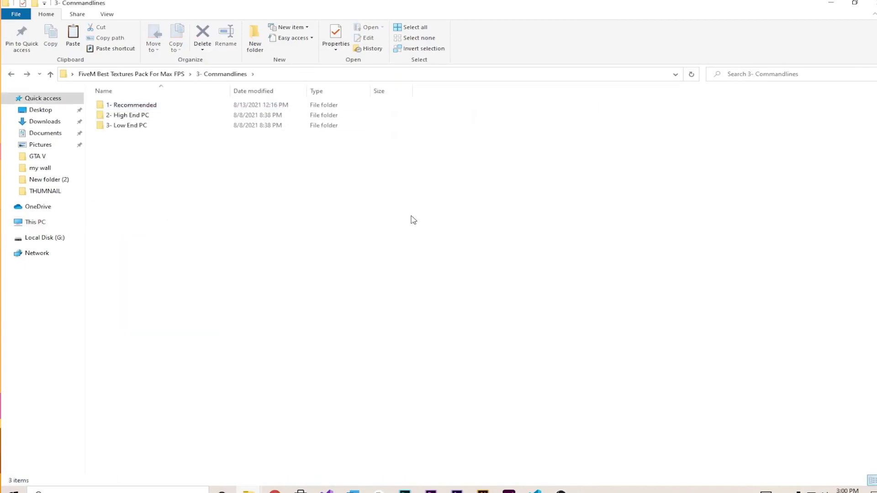
left_click_drag(274, 196, 204, 172)
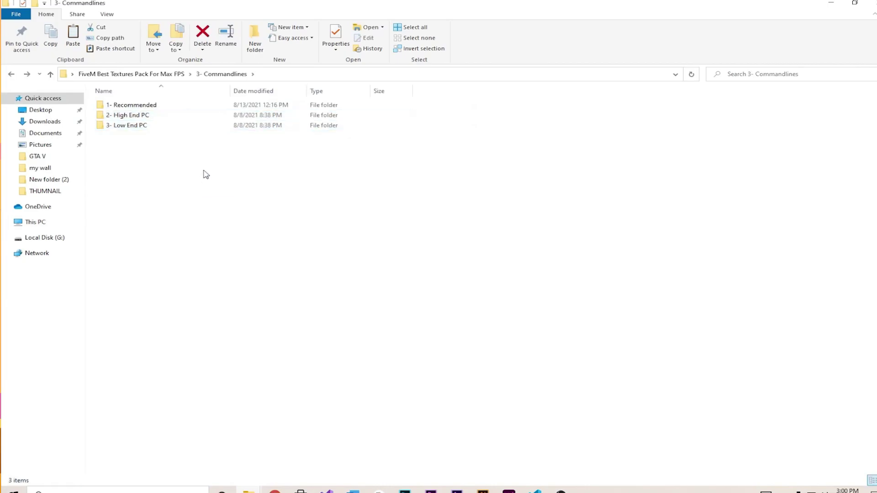
left_click(140, 120)
double_click(140, 120)
key("alt+Up")
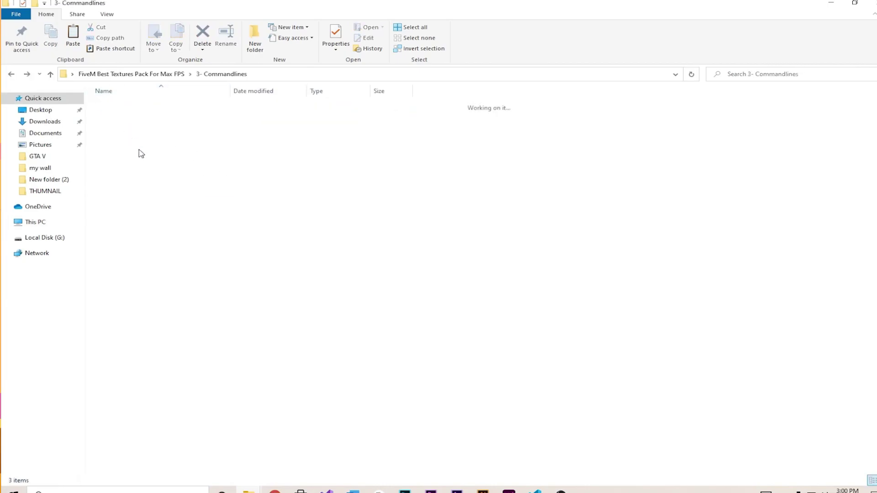
left_click(136, 125)
double_click(136, 126)
key("alt+Up")
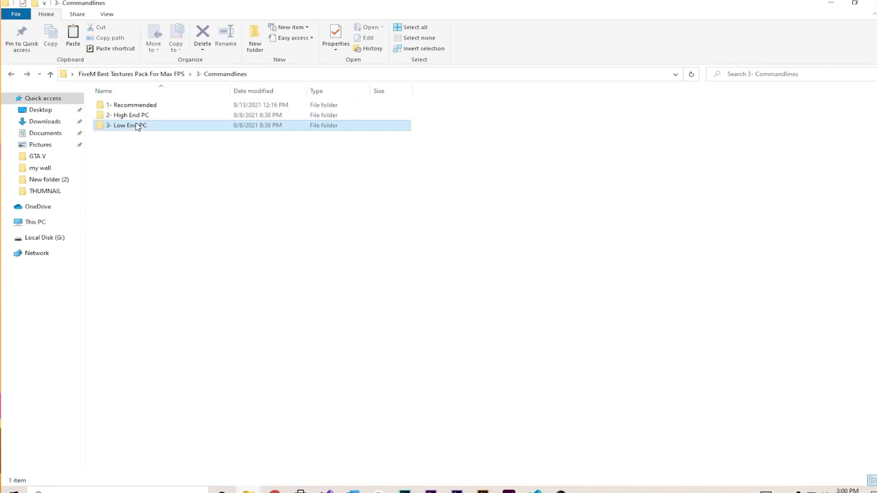
Open the pack's "4- GTA V Process priority" folder and display its files as extra large icons
key("alt+Up")
left_click(637, 274)
double_click(641, 215)
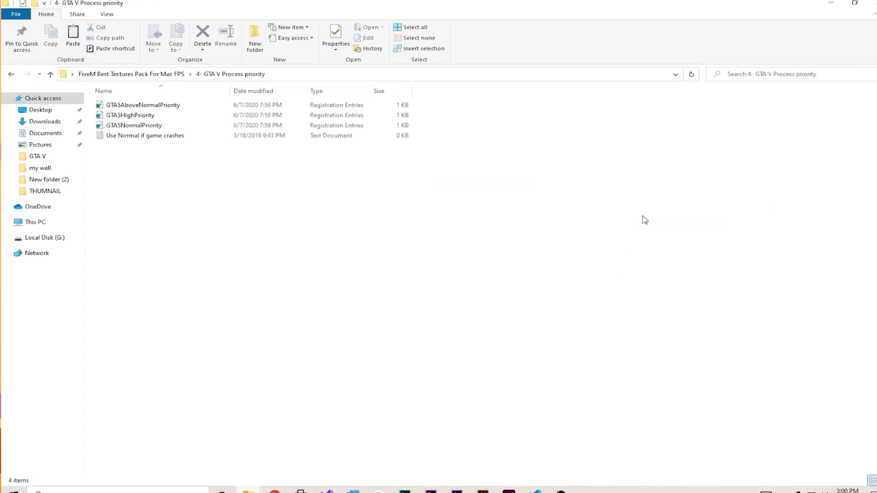
left_click(108, 15)
left_click(125, 28)
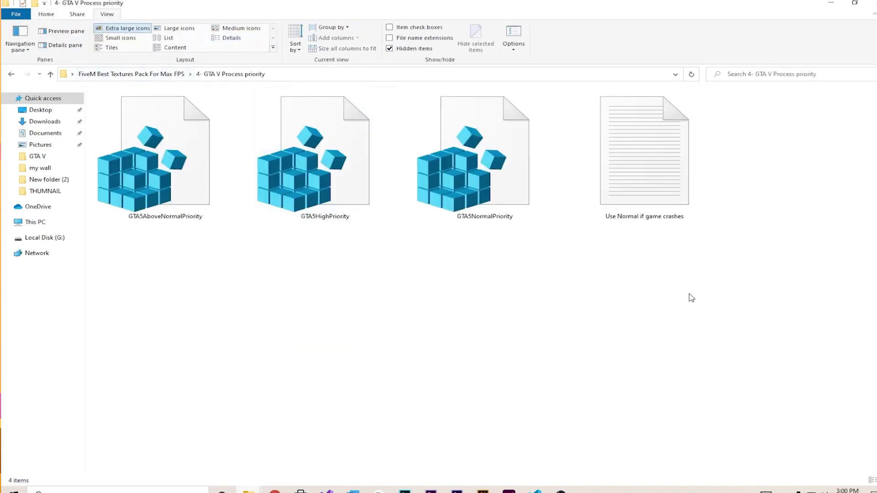
left_click_drag(709, 290, 132, 131)
left_click_drag(643, 251, 177, 139)
left_click(276, 217)
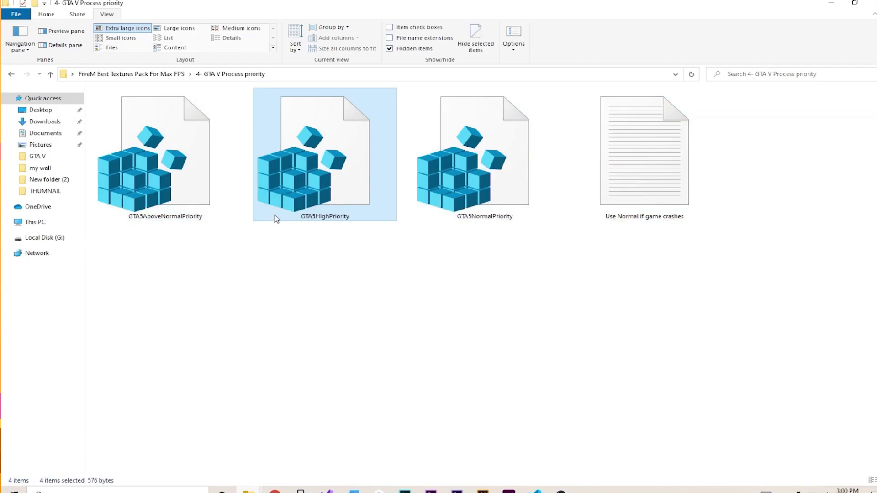
left_click(307, 280)
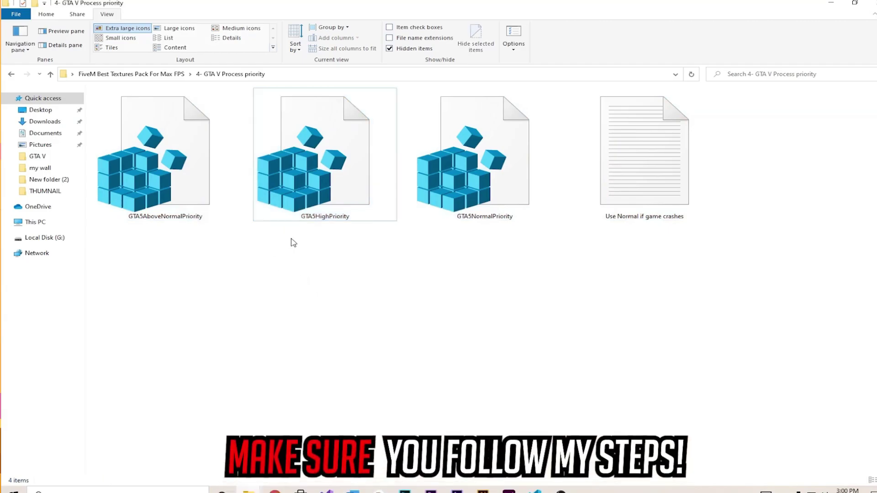
Run the GTA5HighPriority registry file and return to the texture pack's main folder
left_click(308, 196)
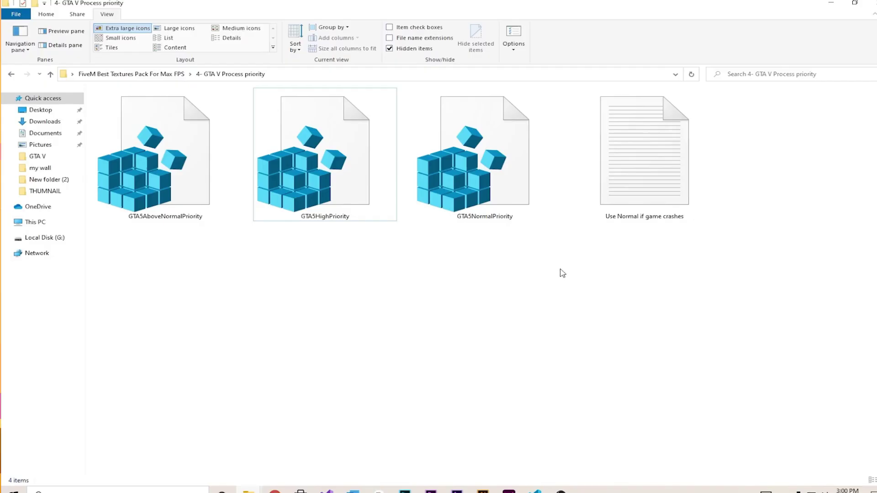
key("alt+Up")
left_click(659, 328)
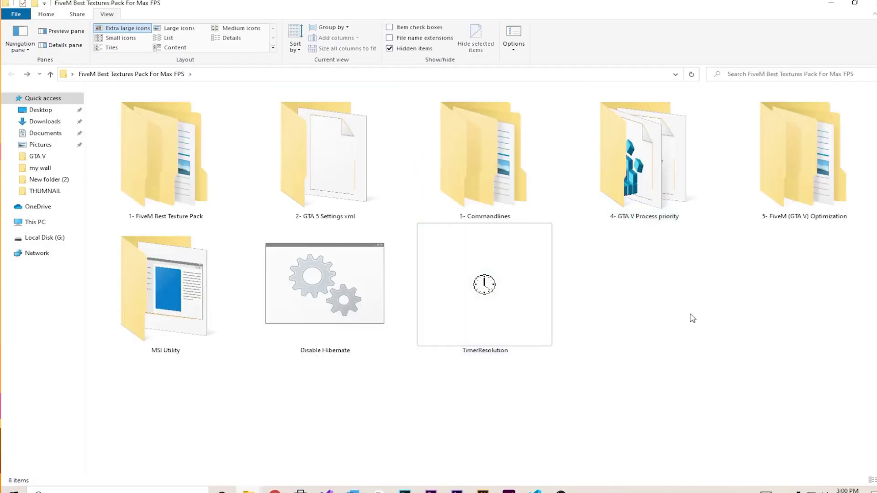
Copy x64a.rpf from the Boost FPS folder inside the pack's "5- FiveM (GTA V) Optimization" folder
double_click(830, 218)
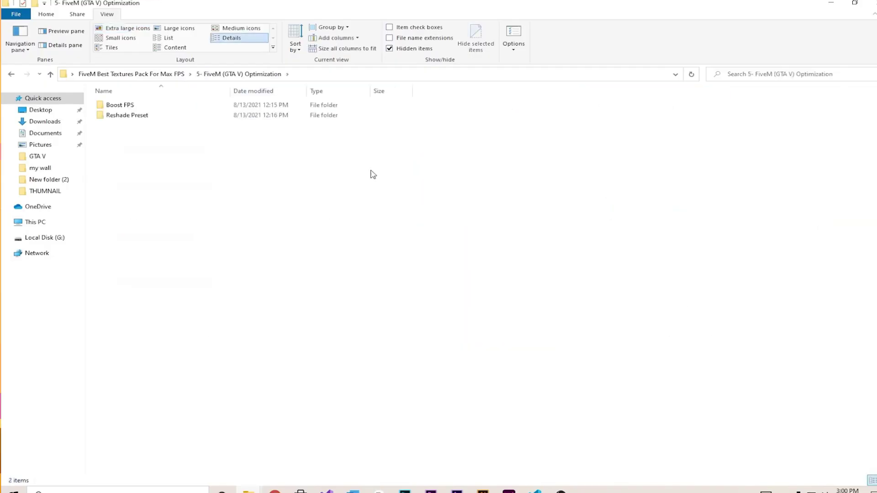
left_click(122, 28)
double_click(212, 153)
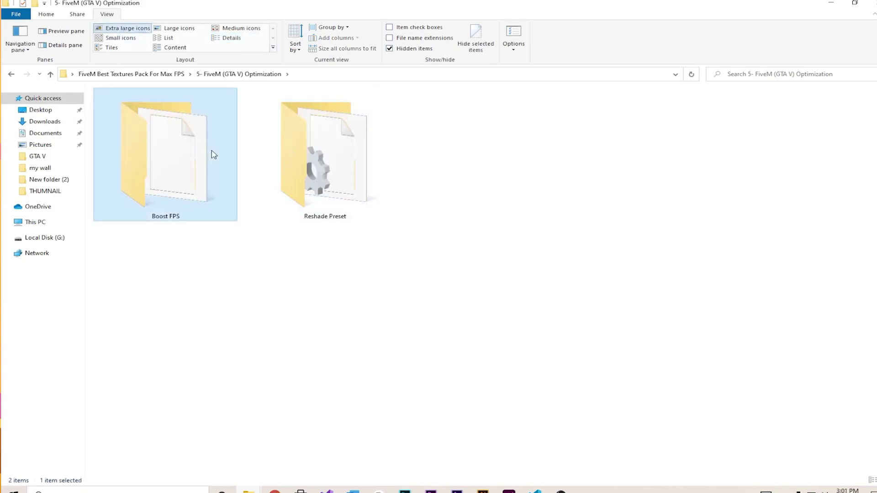
left_click(128, 107)
right_click(127, 108)
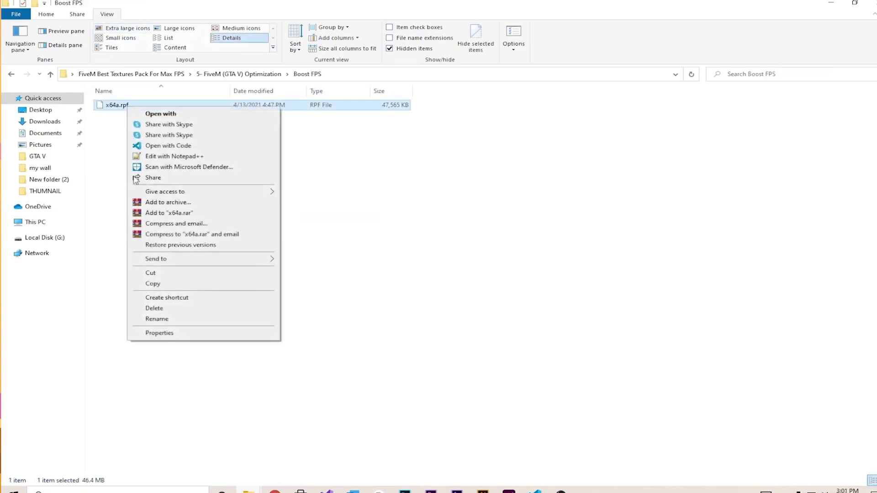
left_click(162, 284)
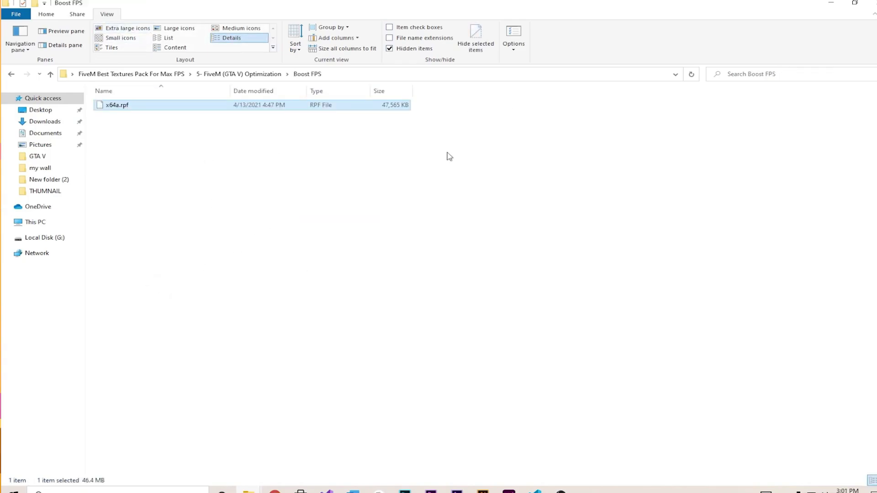
Minimize the pack window, search Windows for FiveM and open the file location of its app shortcut
left_click(834, 3)
left_click(181, 490)
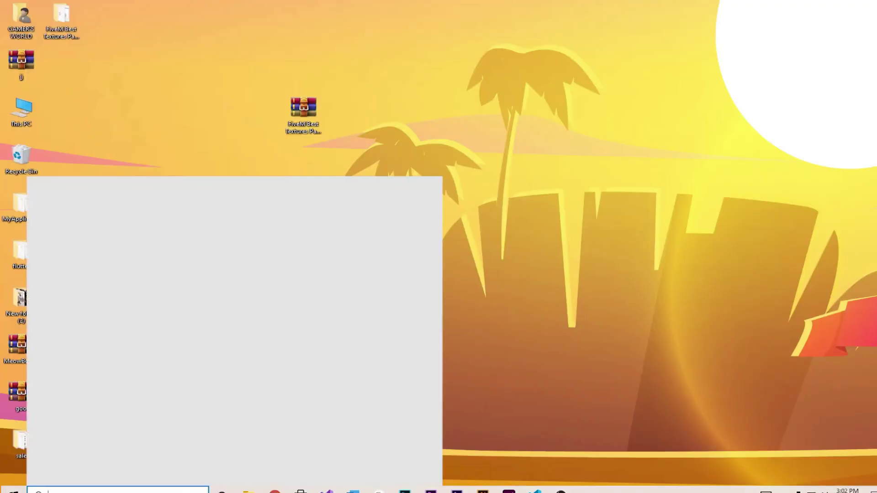
type("five")
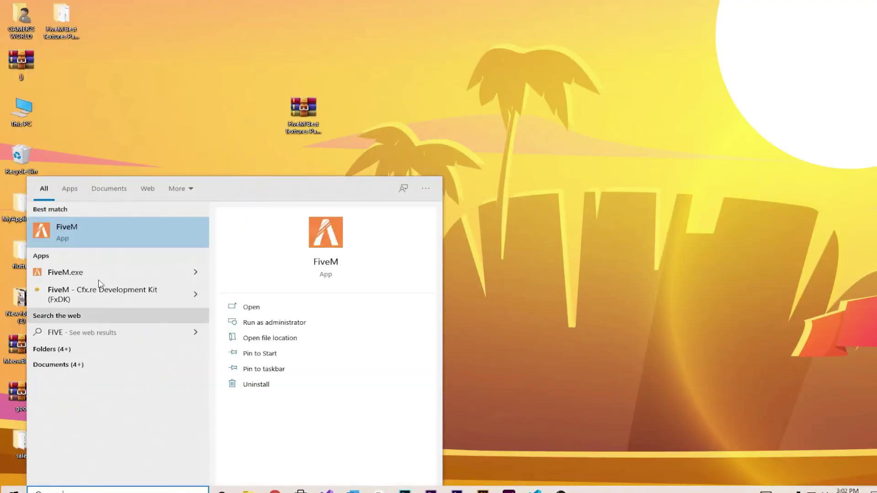
right_click(152, 234)
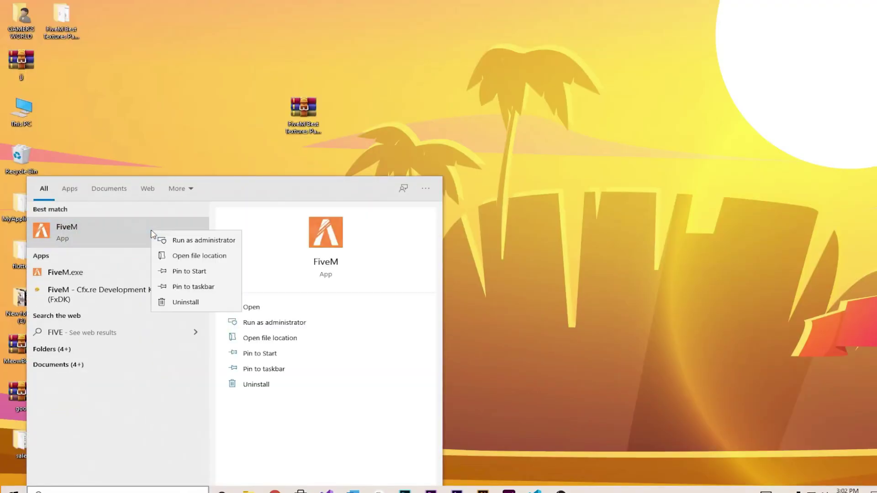
left_click(181, 256)
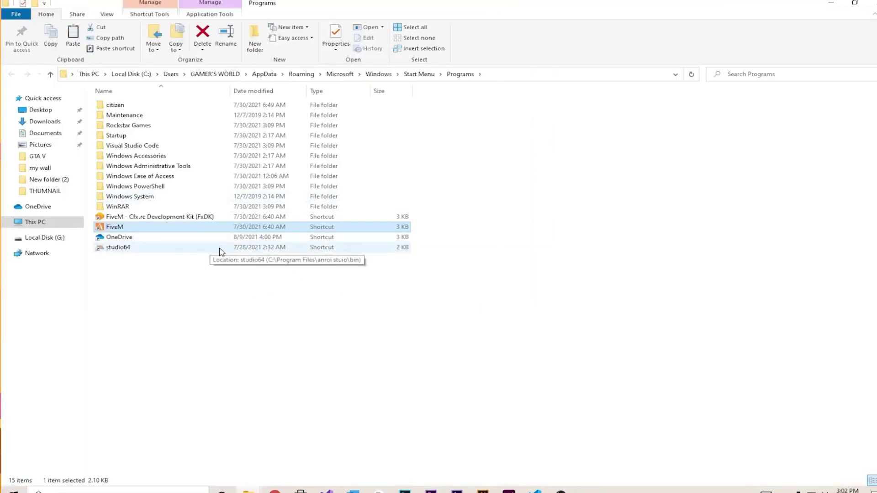
Go to the FiveM installation folder through its shortcut's file location and open FiveM Application Data
left_click(186, 220)
right_click(185, 219)
left_click(219, 227)
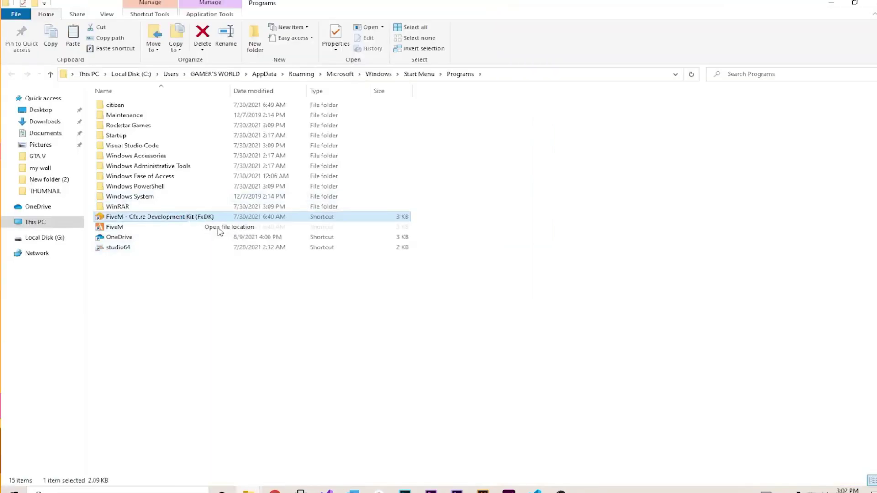
left_click(110, 106)
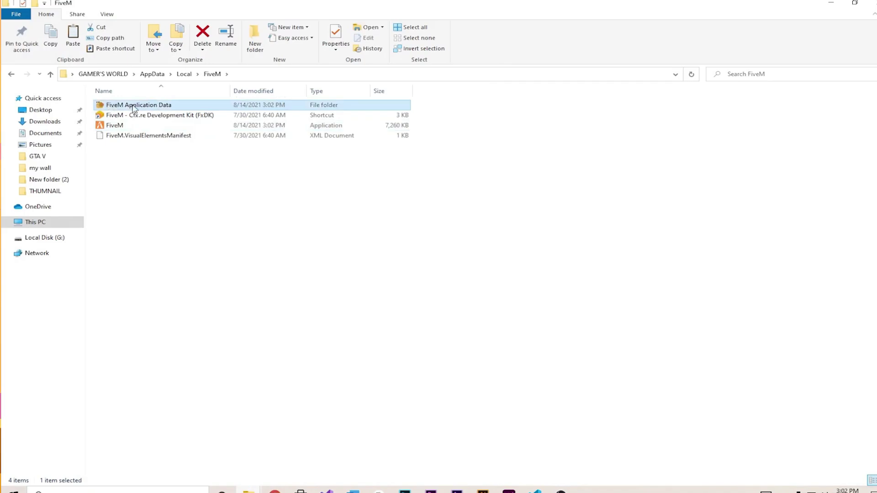
right_click(134, 108)
key("Return")
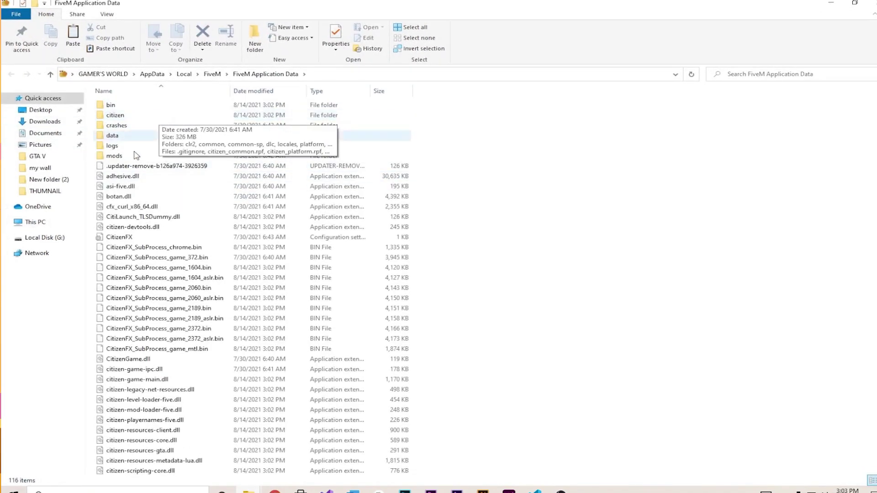
Paste x64a.rpf into the mods folder of FiveM Application Data and close both FiveM folder windows
double_click(120, 156)
right_click(128, 125)
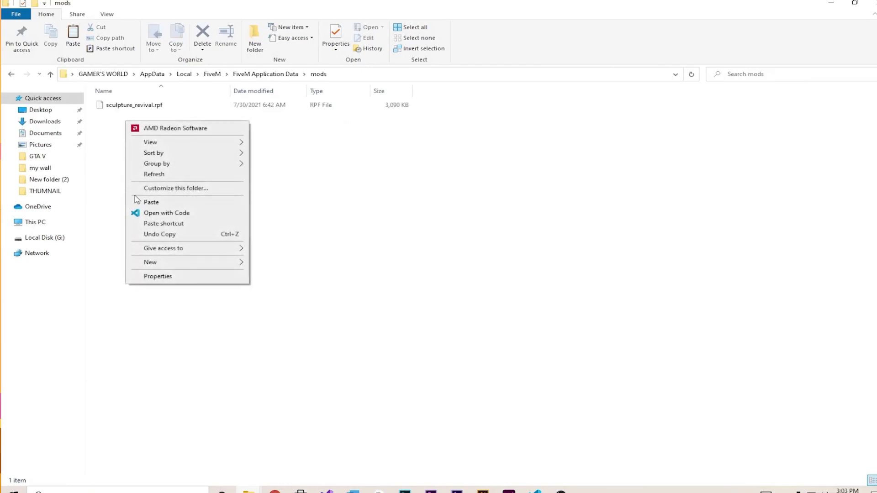
left_click(182, 203)
left_click(180, 154)
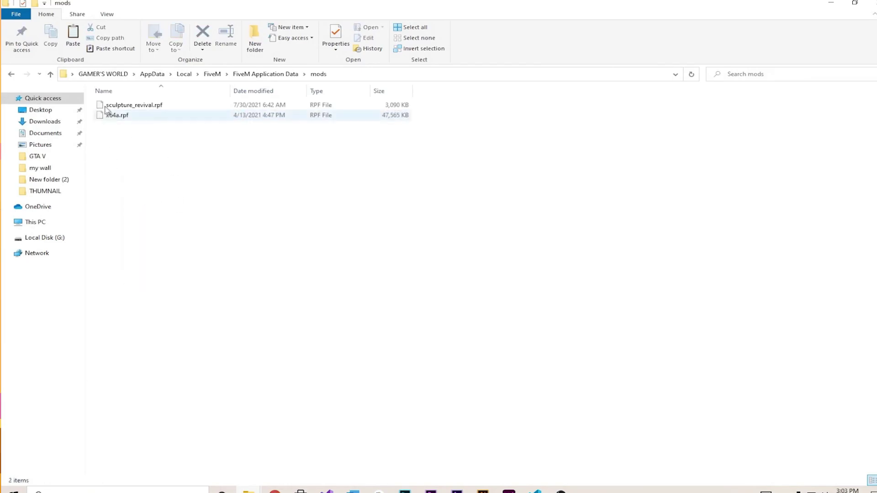
left_click_drag(153, 142, 132, 100)
left_click(161, 139)
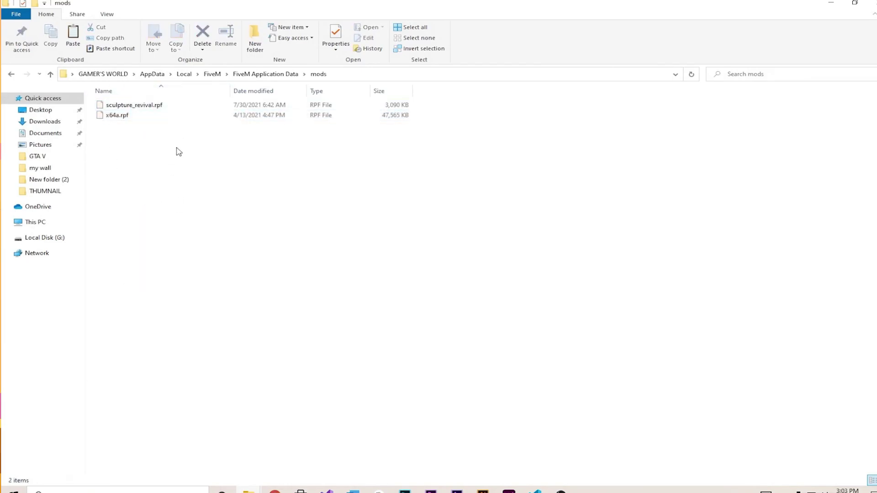
left_click(875, 3)
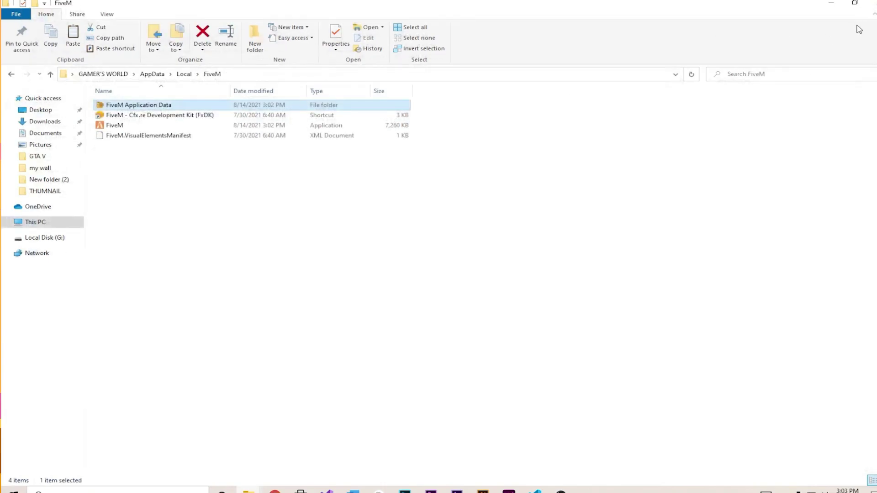
left_click(874, 4)
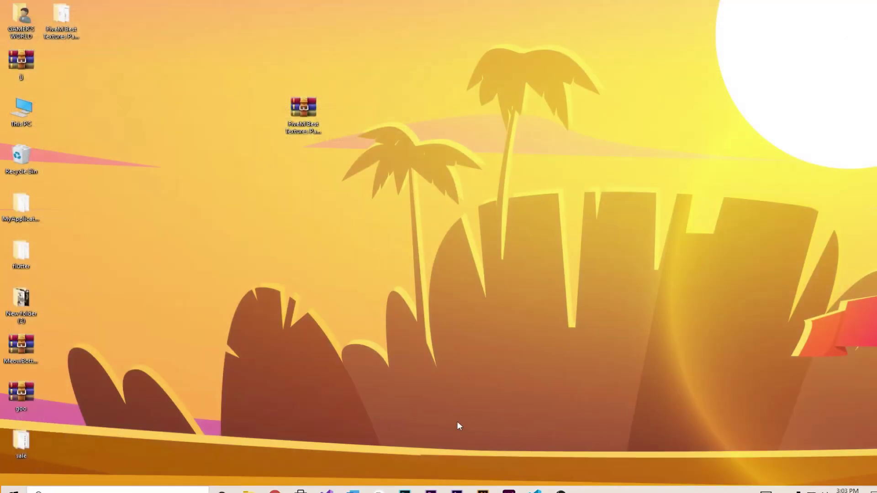
Return to the pack's "5- FiveM (GTA V) Optimization" folder and copy the nevek^preset file from Reshade Preset
mouse_move(249, 492)
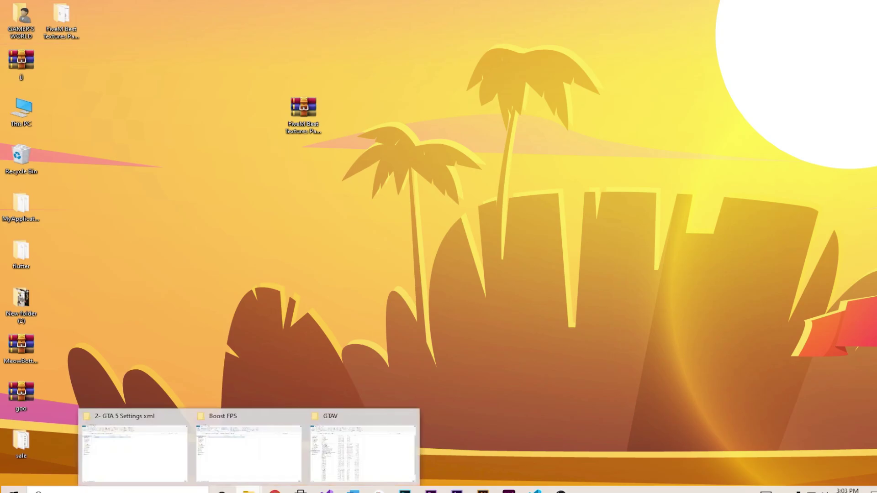
left_click(249, 453)
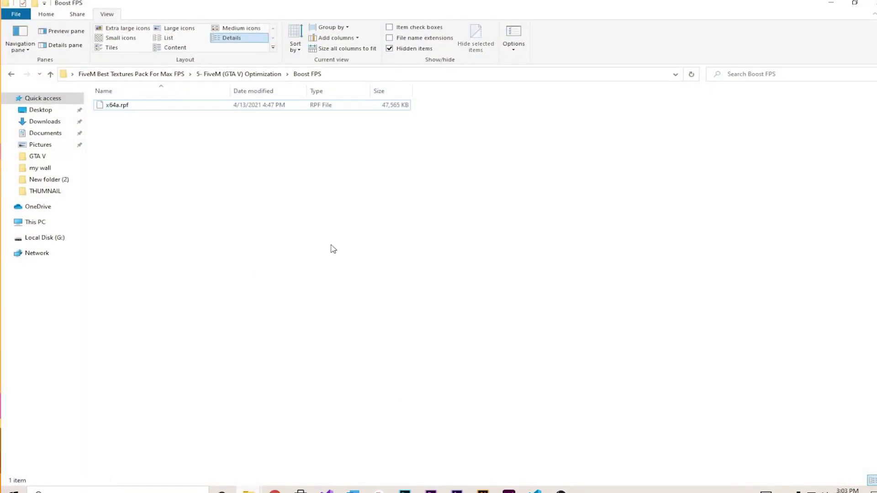
key("alt+Up")
double_click(300, 197)
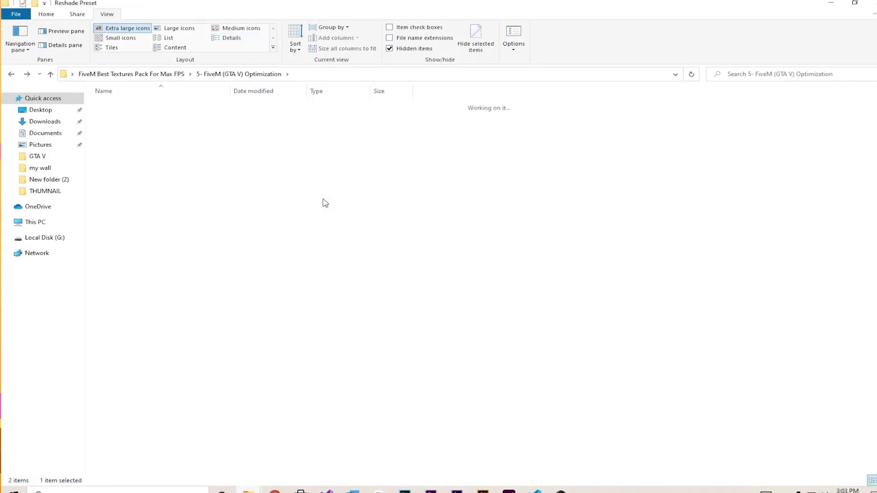
right_click(128, 108)
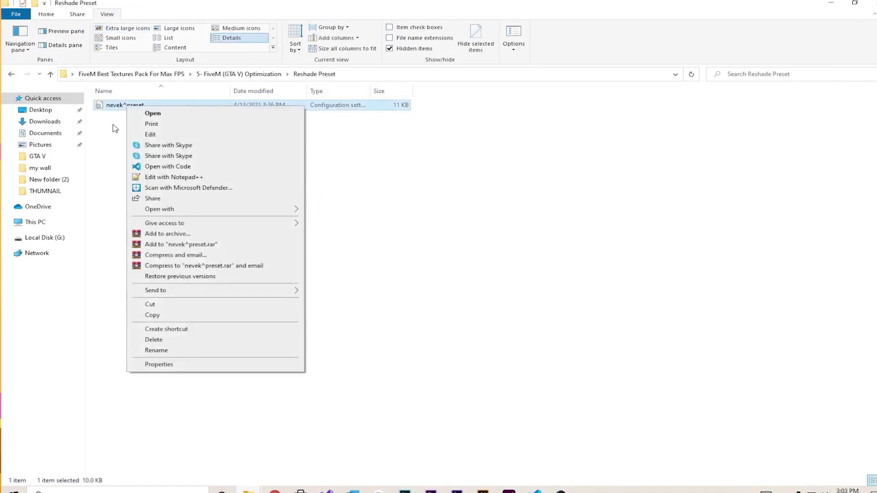
left_click(174, 316)
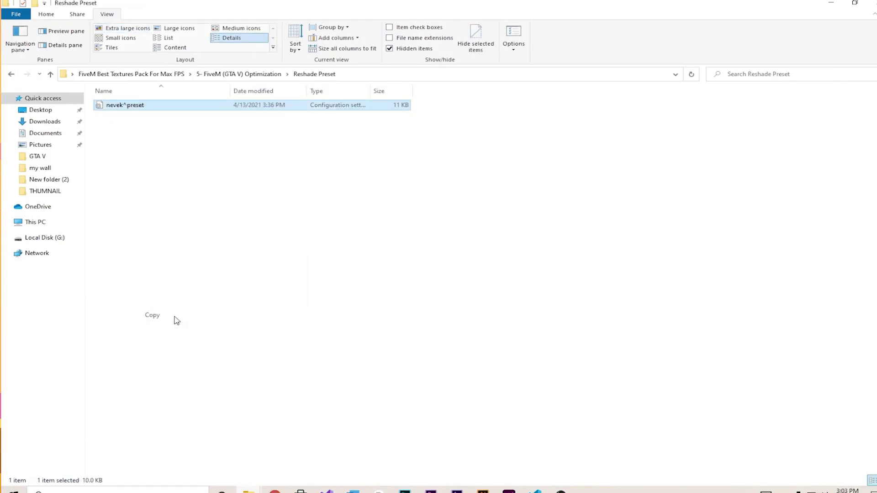
left_click(560, 192)
left_click(873, 2)
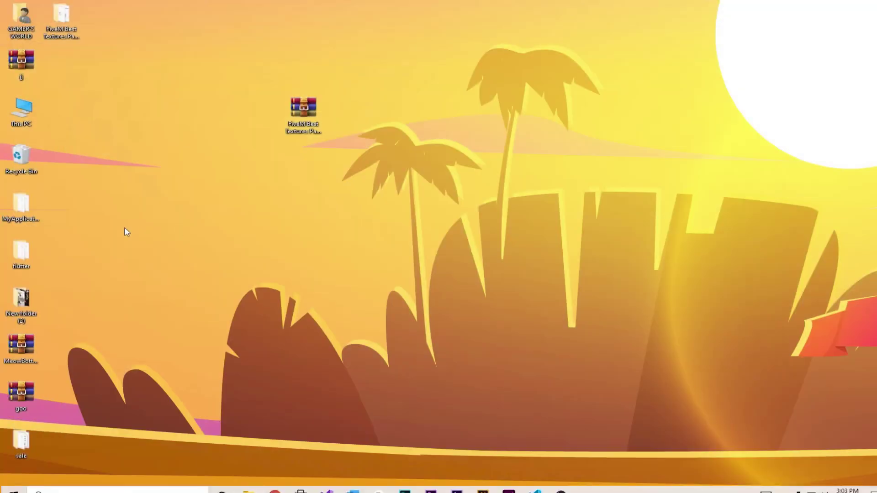
Paste the nevek^preset file into the GTAV game folder inside gta v on the games (D:) drive
double_click(19, 124)
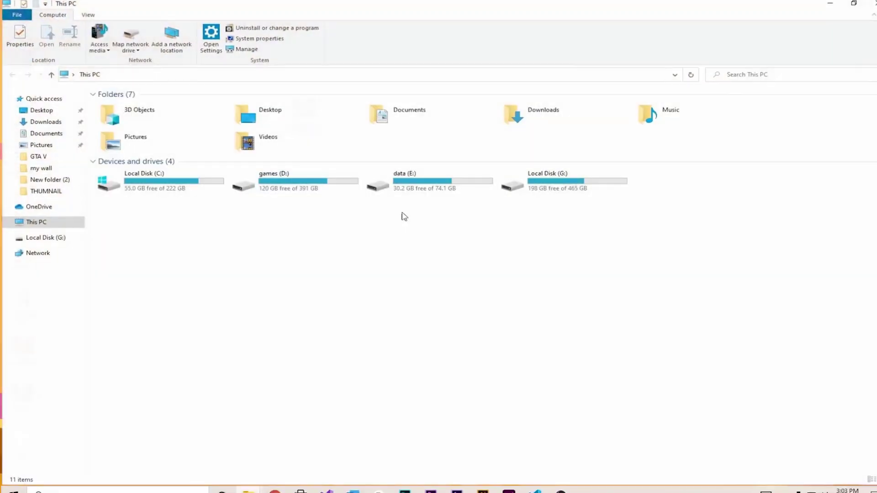
left_click(308, 182)
double_click(309, 181)
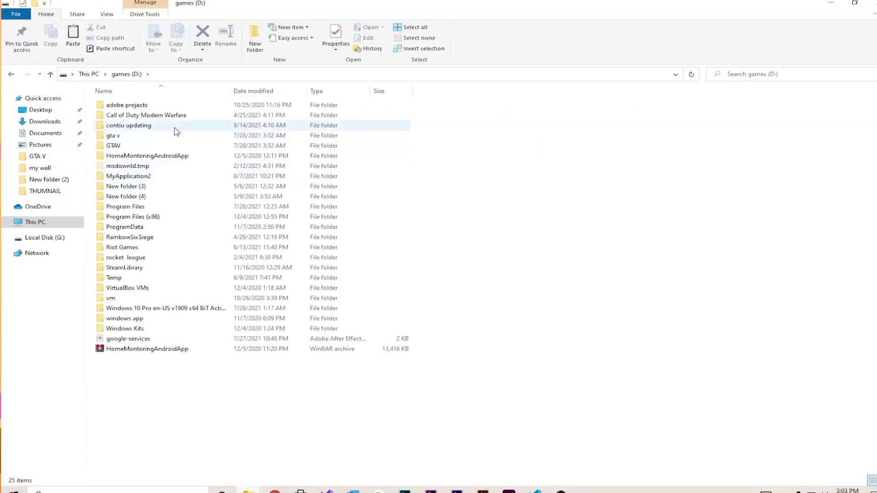
double_click(132, 137)
double_click(124, 117)
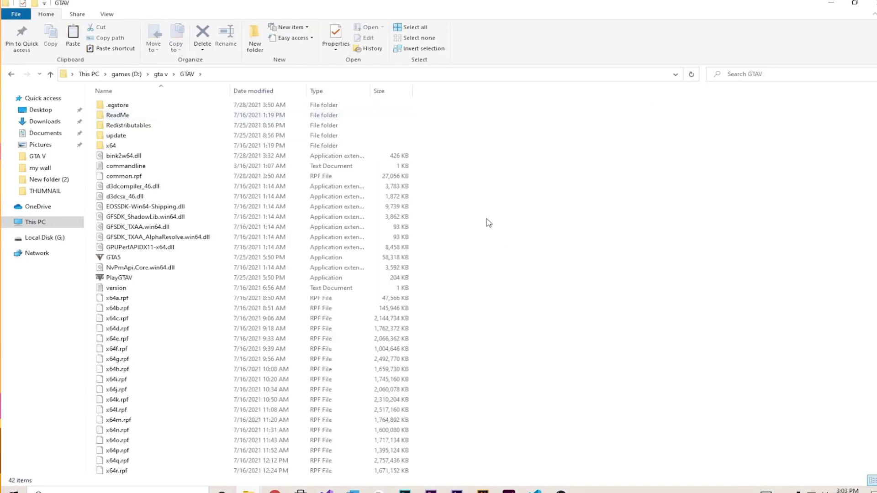
right_click(507, 204)
left_click(531, 282)
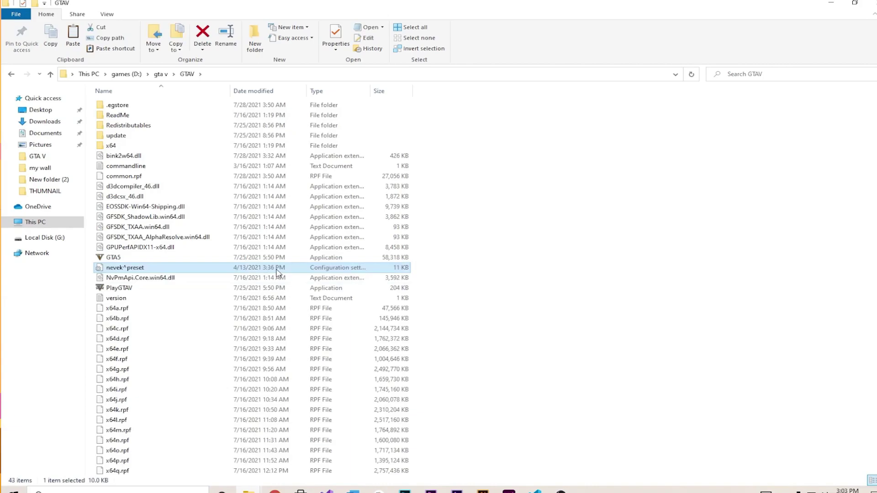
left_click(624, 269)
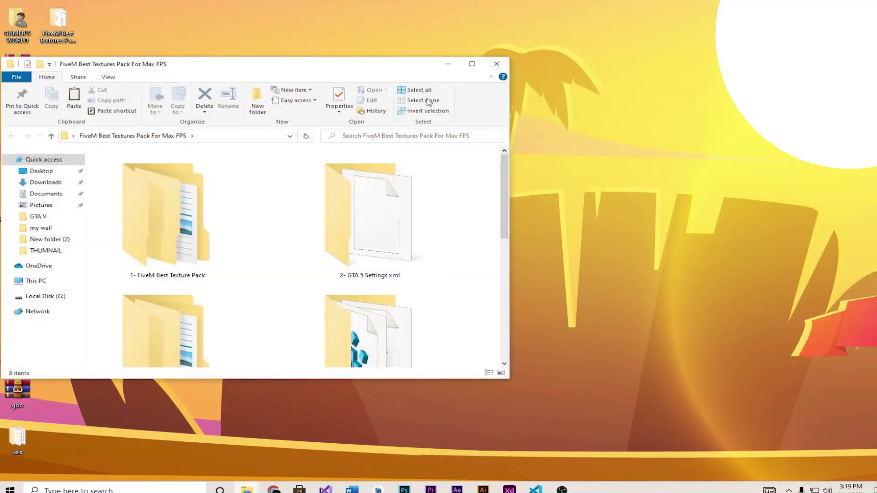
Run the pack's Disable Hibernate script from the maximized pack folder, close its console and open TimerResolution
left_click(471, 66)
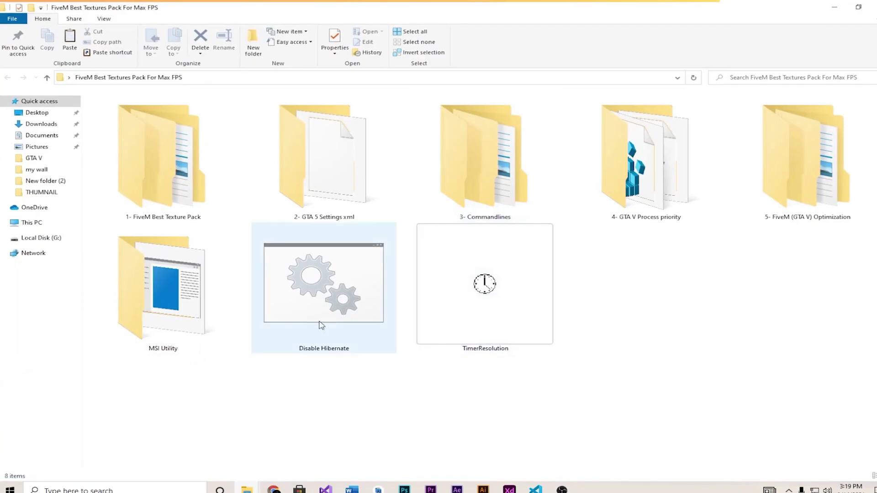
double_click(319, 321)
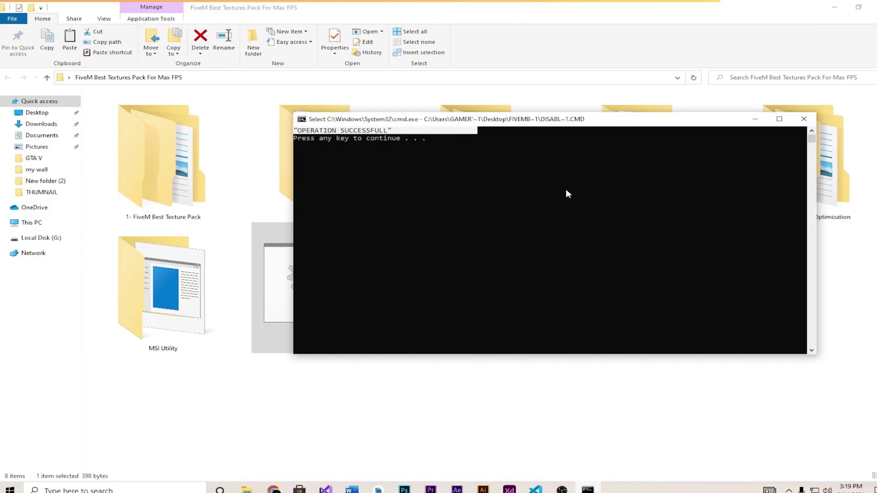
key("Return")
left_click(804, 119)
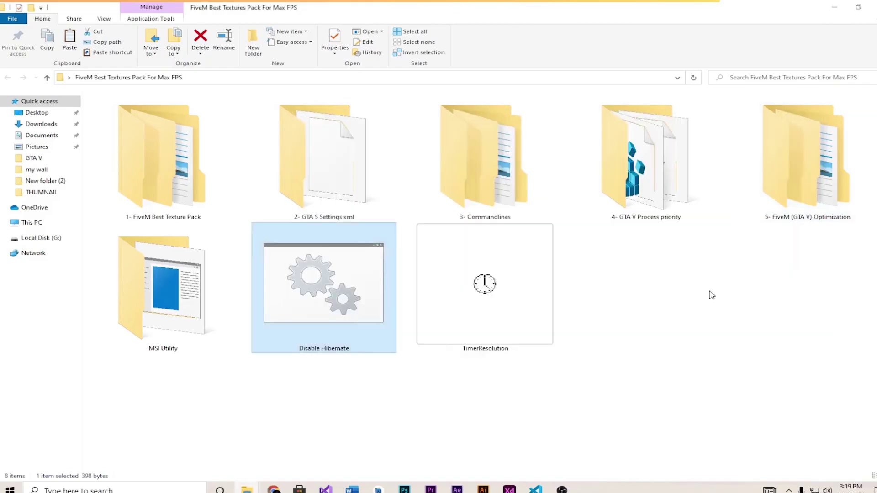
double_click(533, 305)
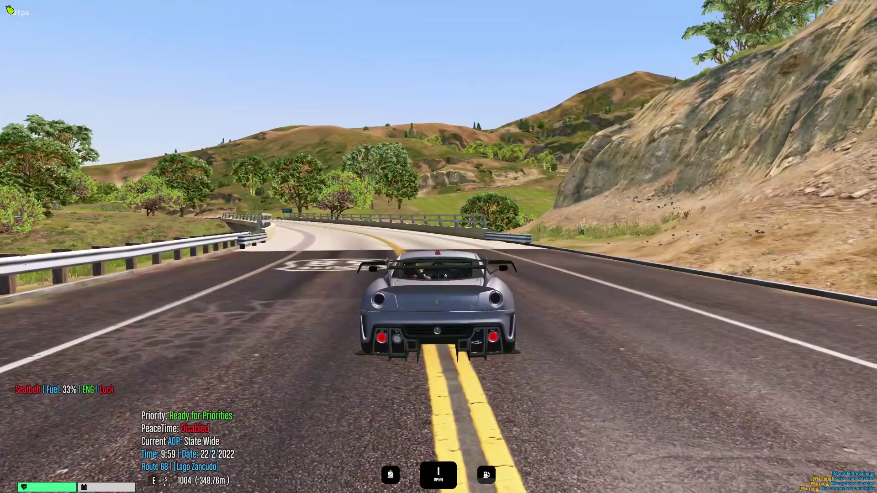
key("v")
key("v")
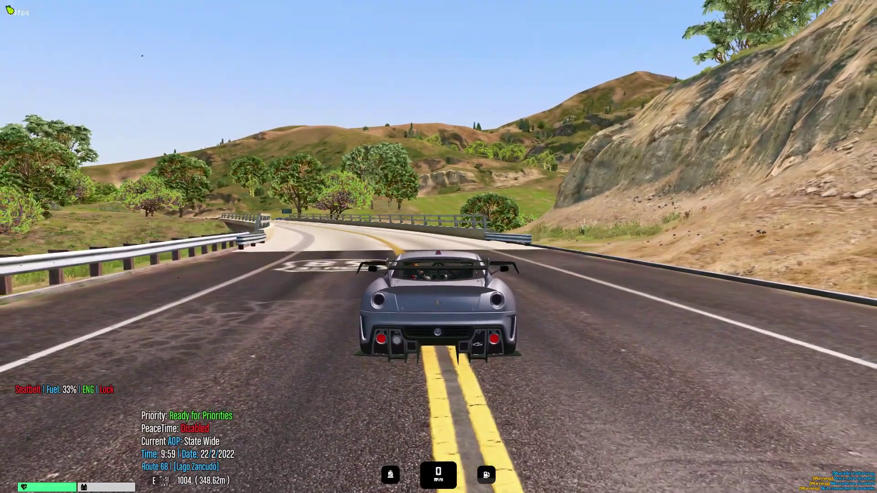
key("f")
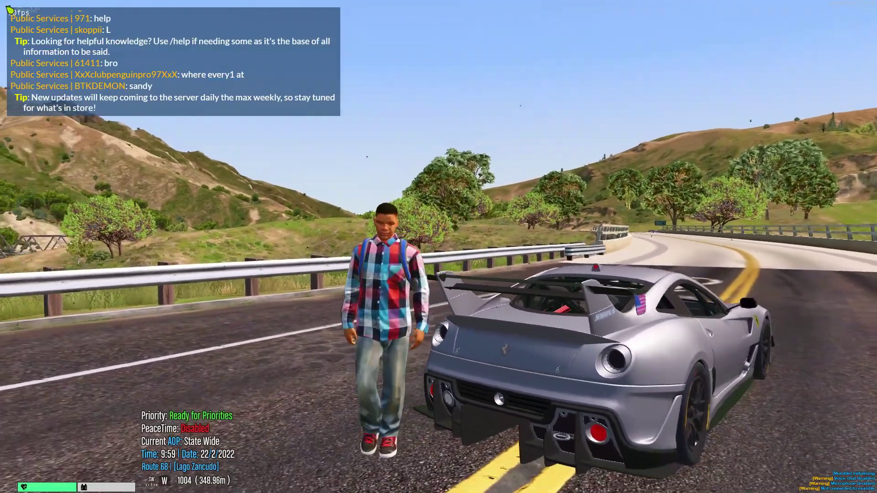
key("v")
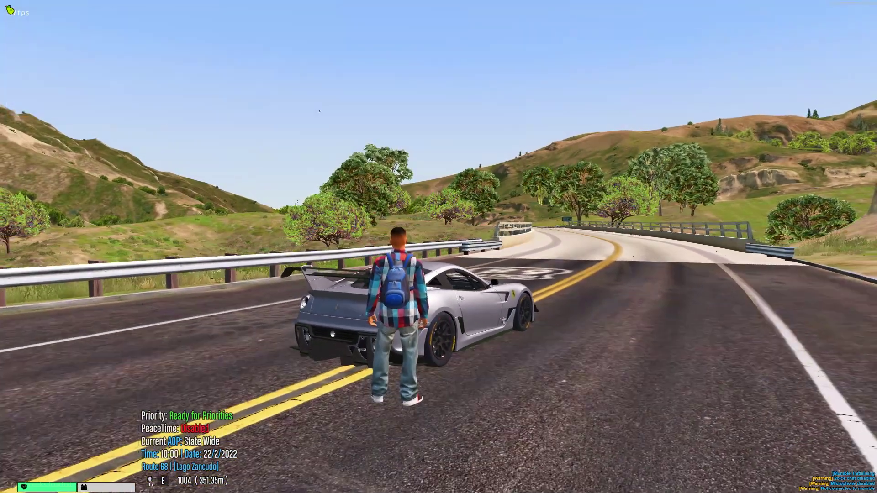
key("s")
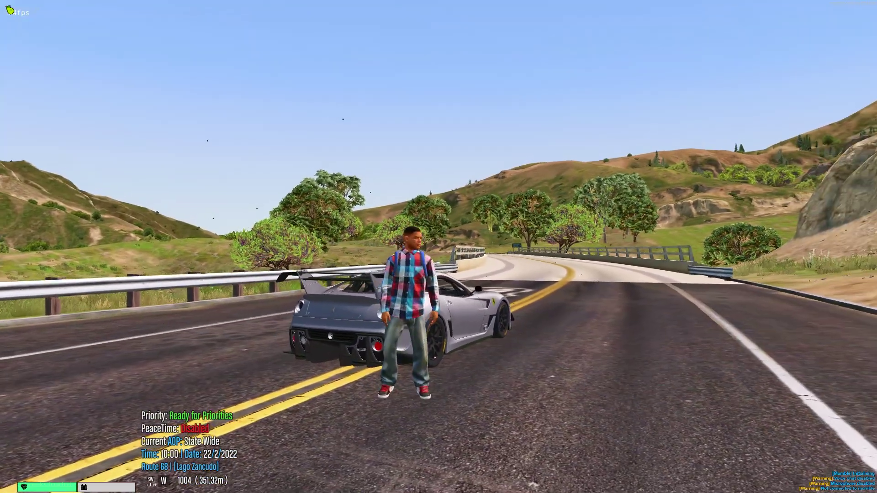